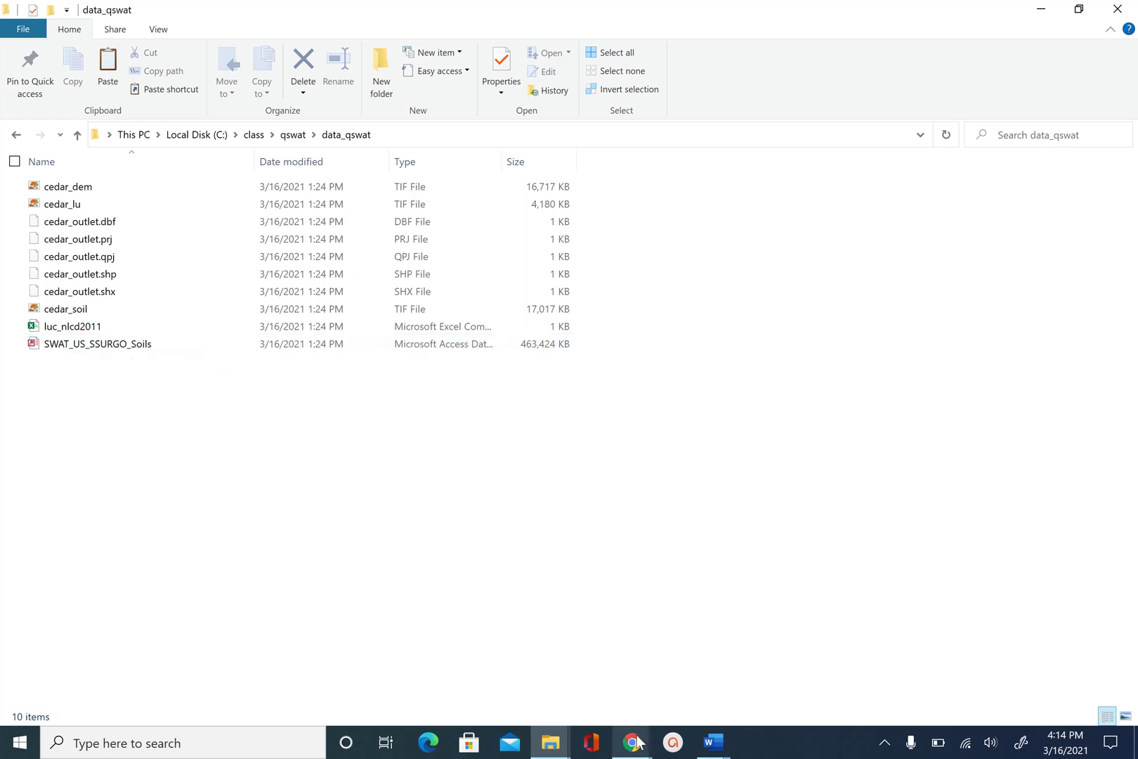
# Step: Navigate File Explorer to the C:\SWAT\SWATEditor\Databases folder
pyautogui.click(553, 739)
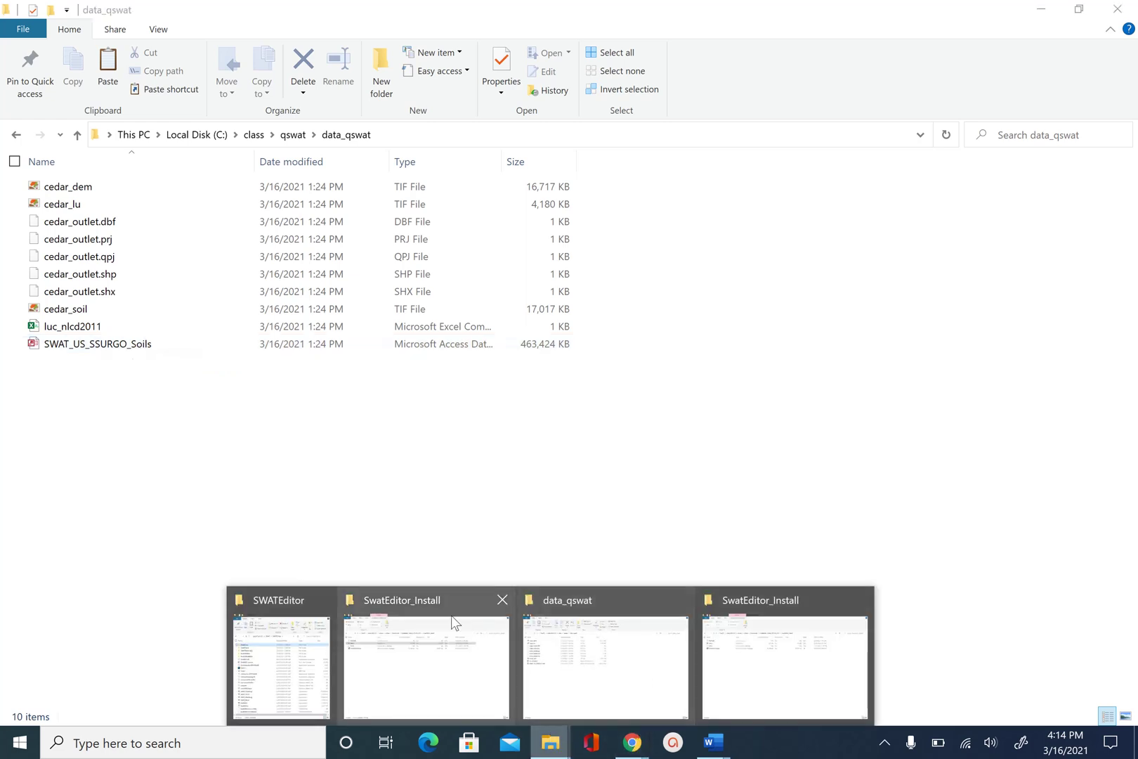
pyautogui.click(382, 601)
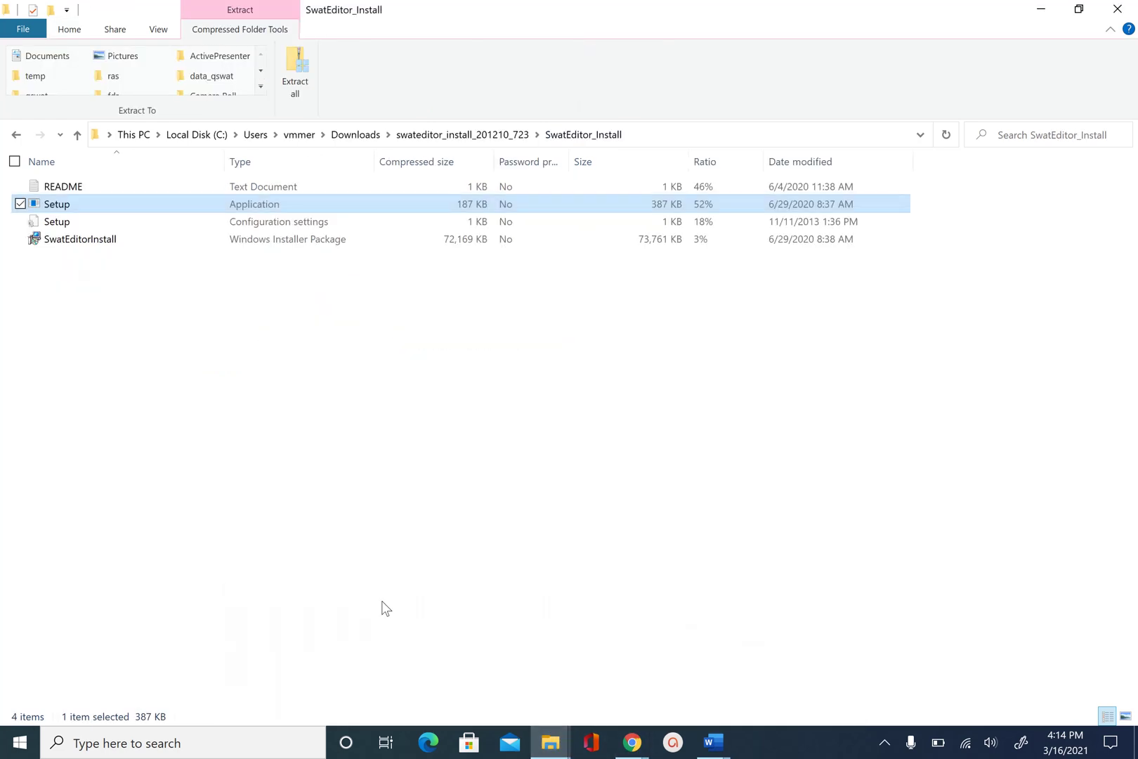
pyautogui.click(221, 137)
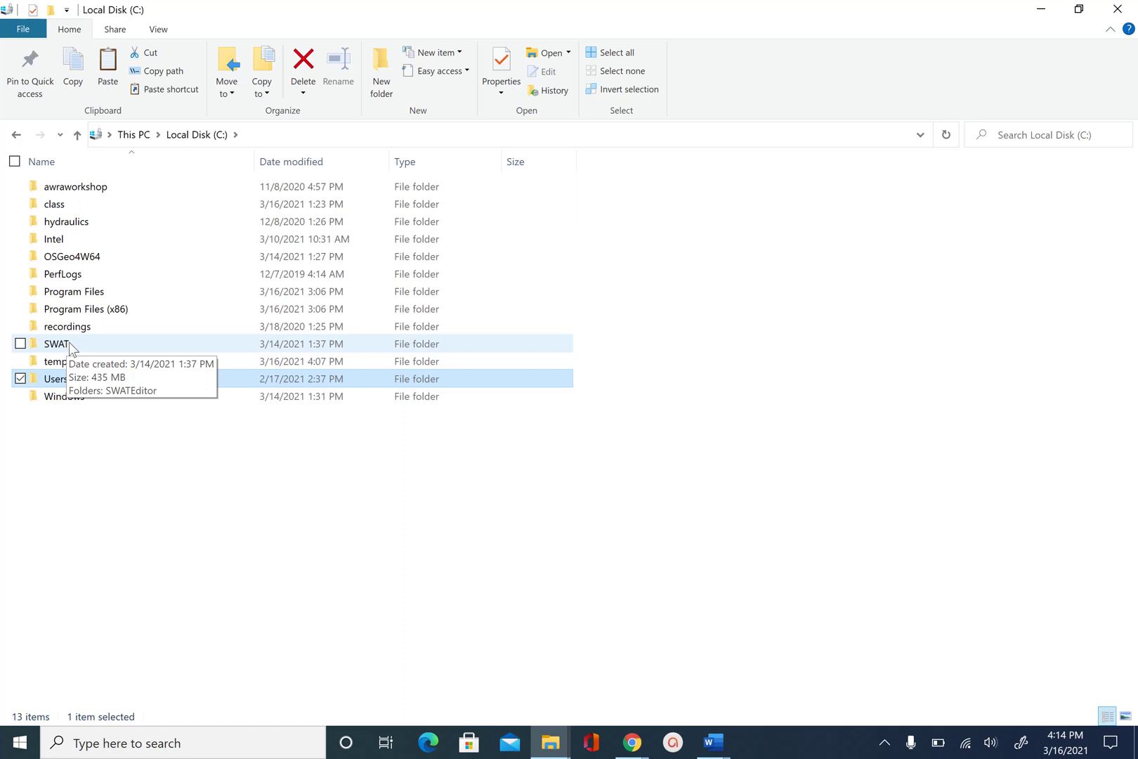
pyautogui.doubleClick(70, 345)
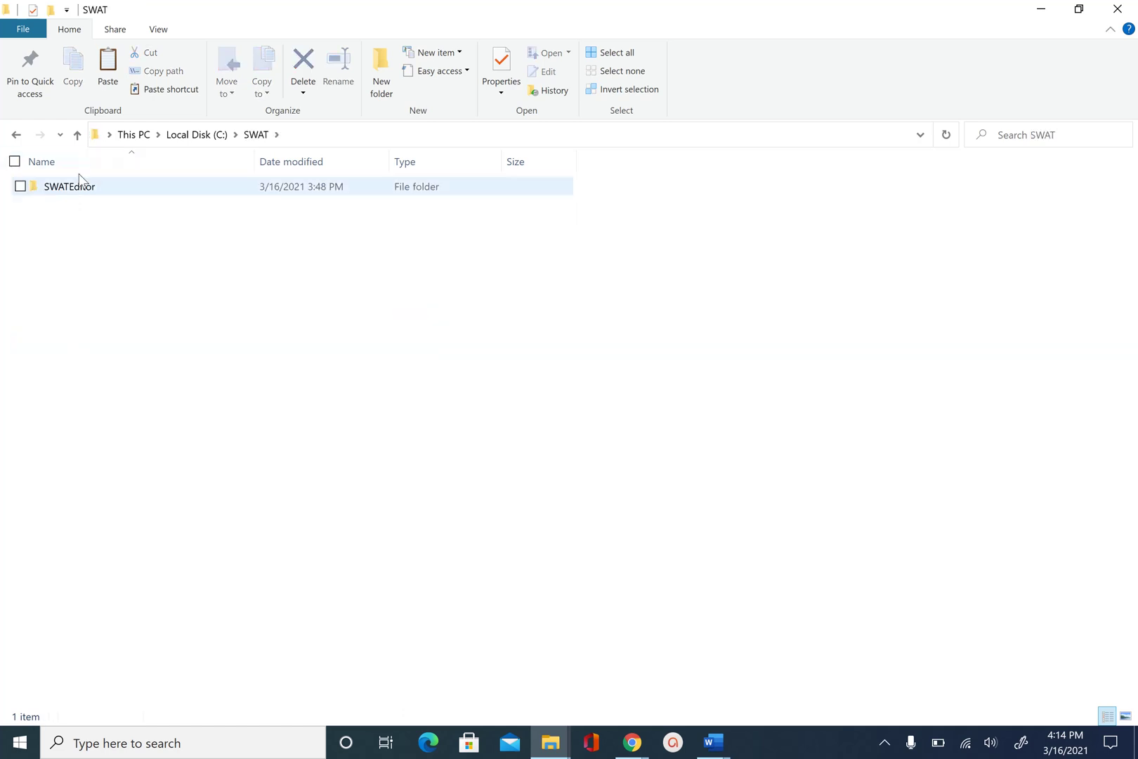
pyautogui.click(71, 190)
pyautogui.doubleClick(71, 188)
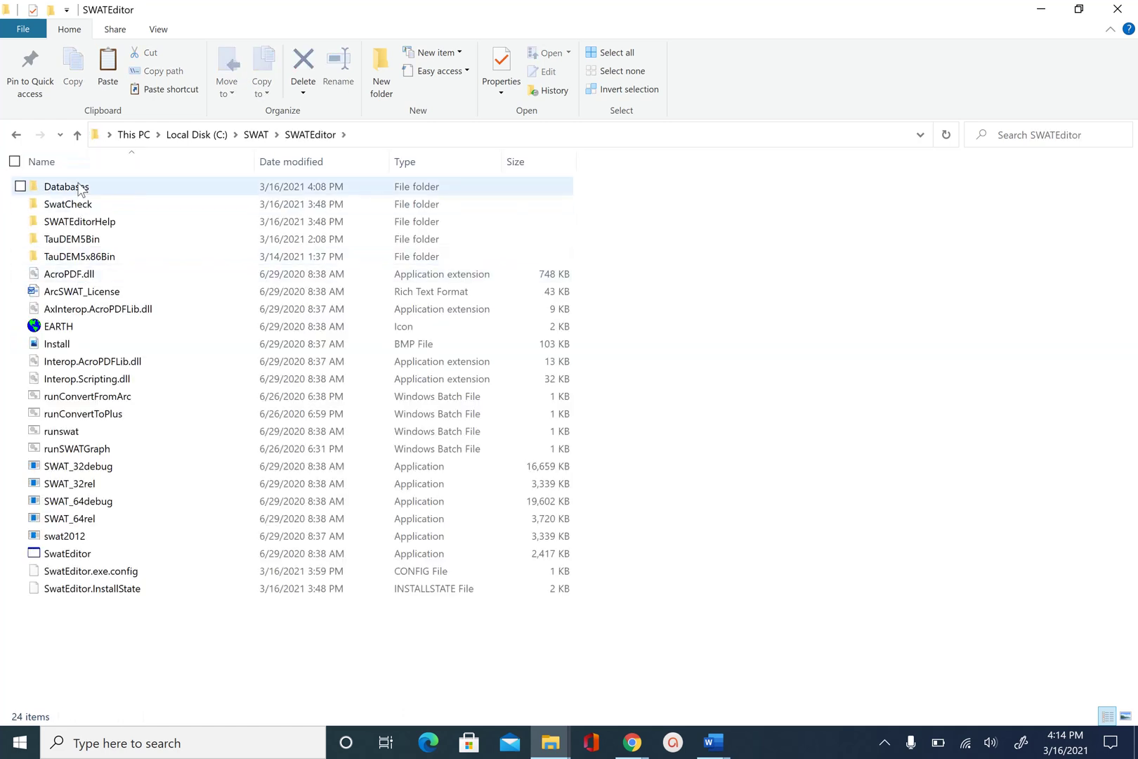
pyautogui.click(79, 188)
pyautogui.doubleClick(79, 188)
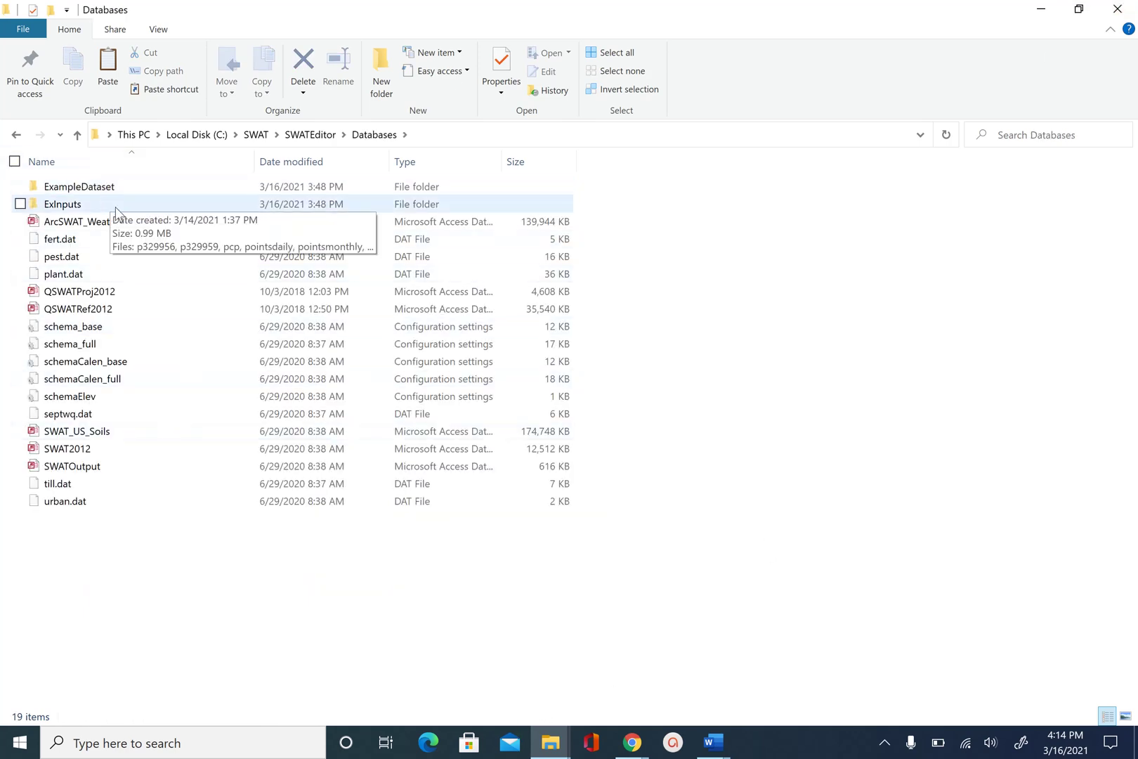
# Step: Paste the SWAT_US_SSURGO_Soils database from data_qswat into the Databases folder
pyautogui.click(549, 745)
pyautogui.click(567, 601)
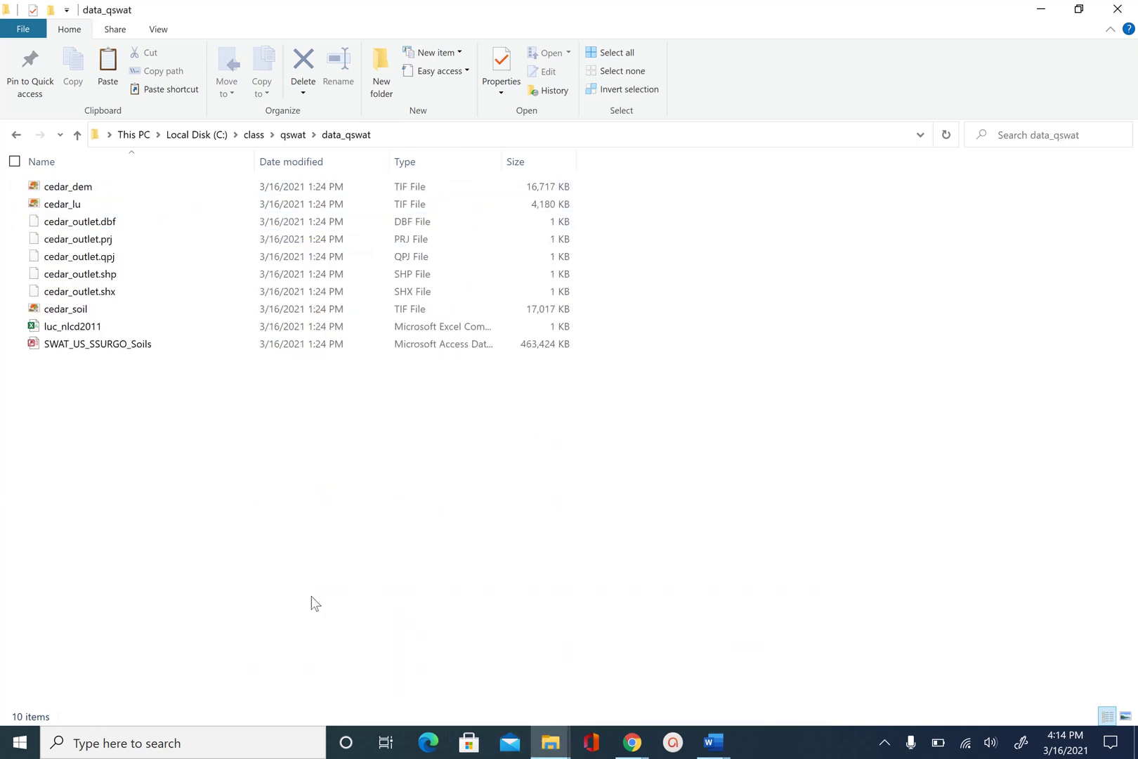
pyautogui.click(133, 341)
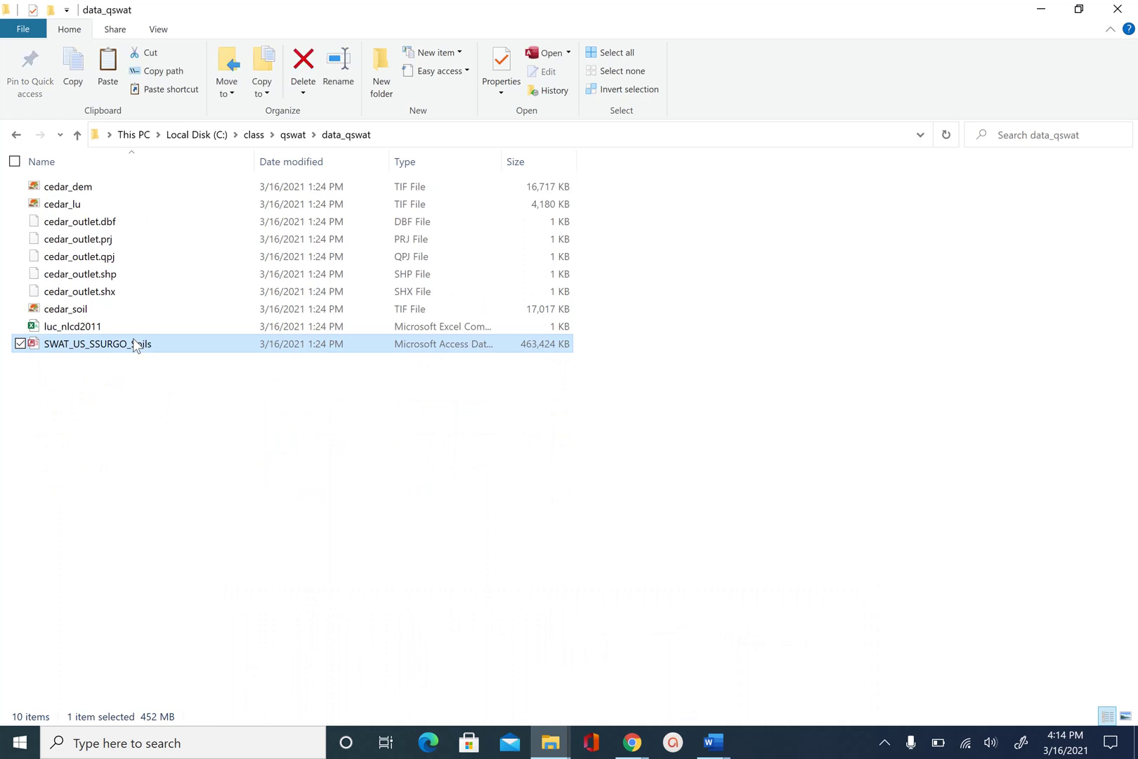
pyautogui.click(1039, 9)
pyautogui.rightClick(192, 622)
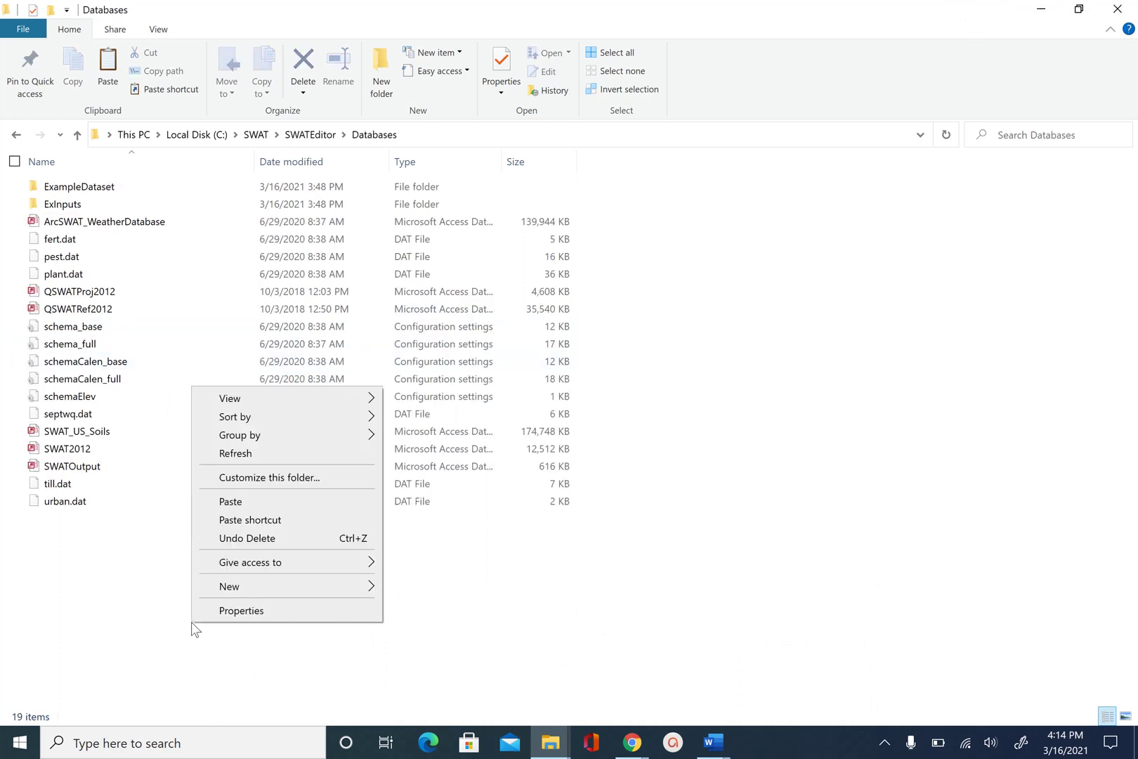
pyautogui.click(272, 500)
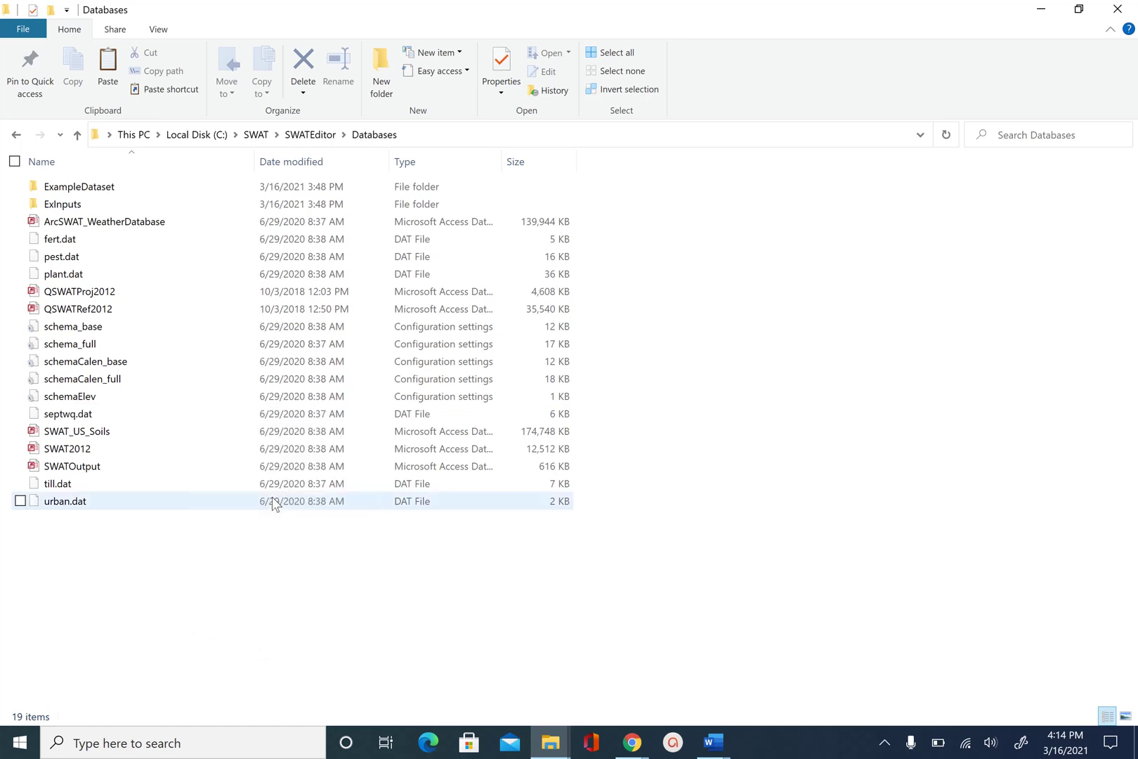
pyautogui.click(302, 136)
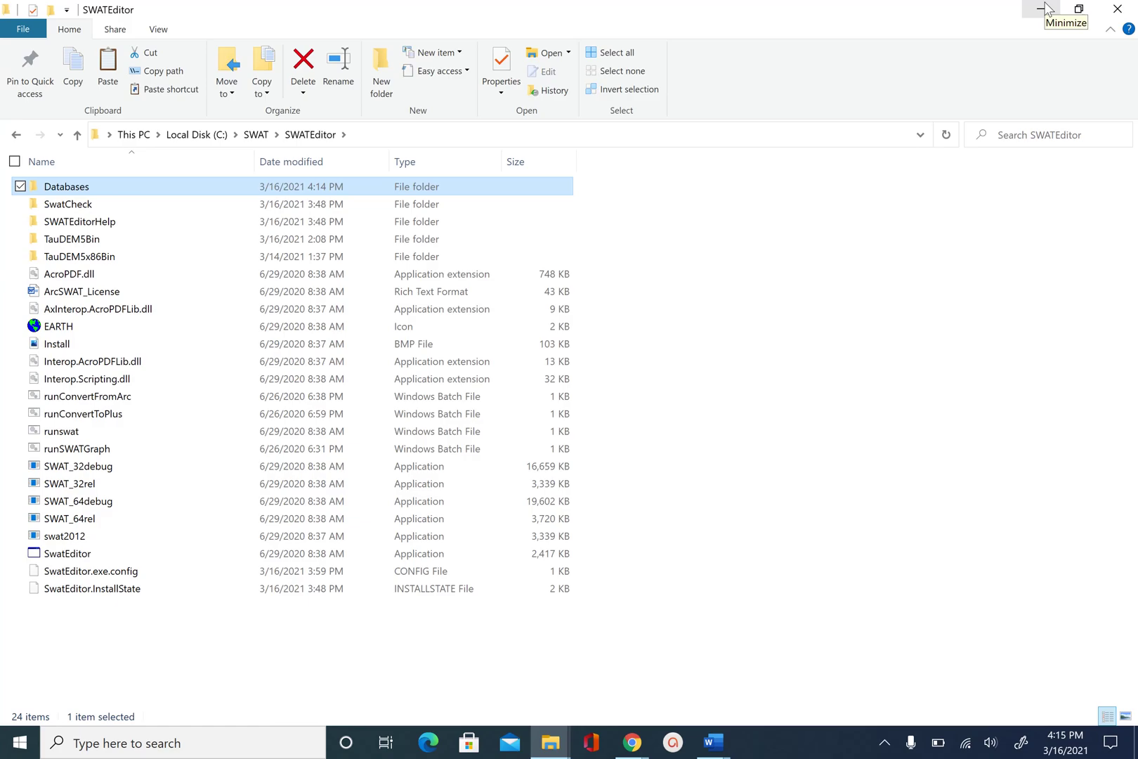
# Step: Search Windows for 'qgis' and launch QGIS Desktop 3.18.0
pyautogui.click(1045, 9)
pyautogui.click(169, 744)
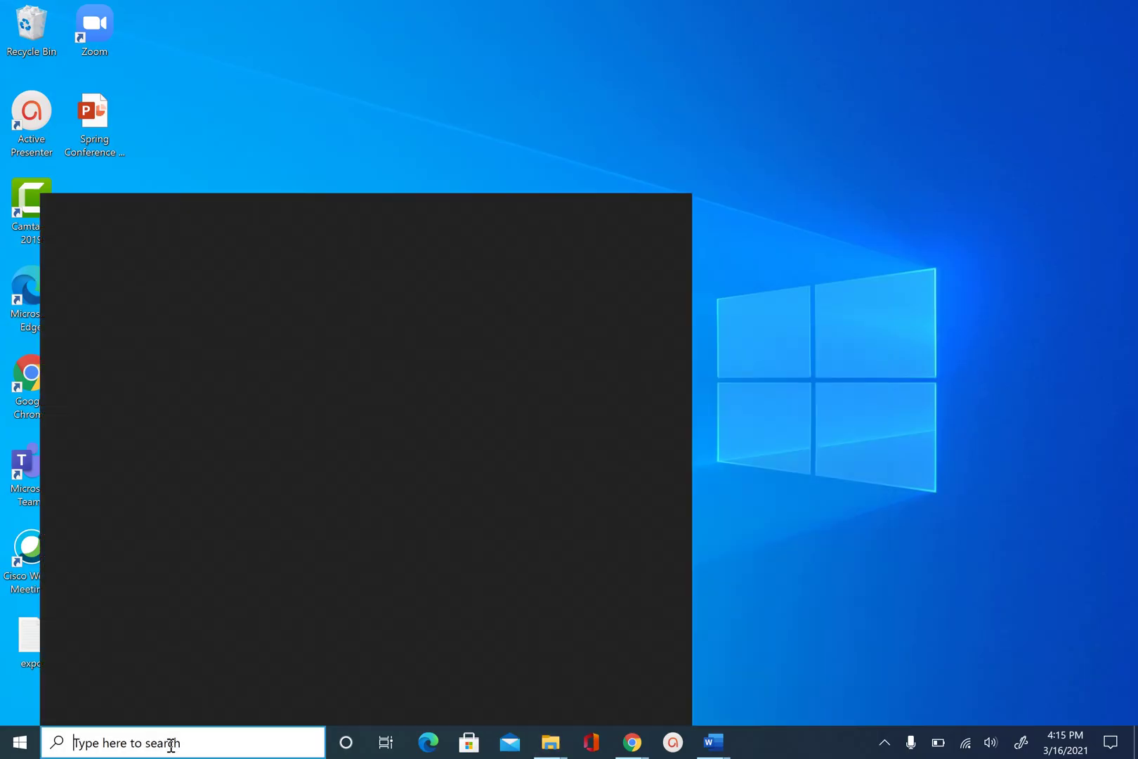
pyautogui.write('qgis')
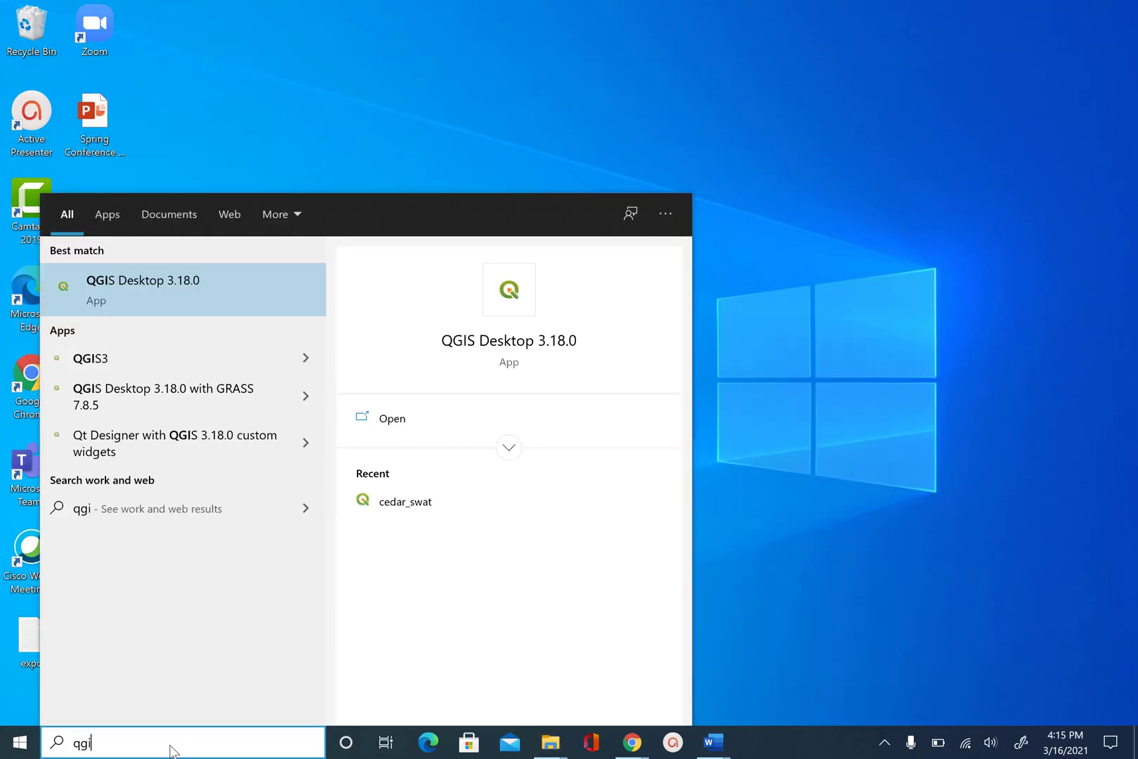
pyautogui.click(194, 295)
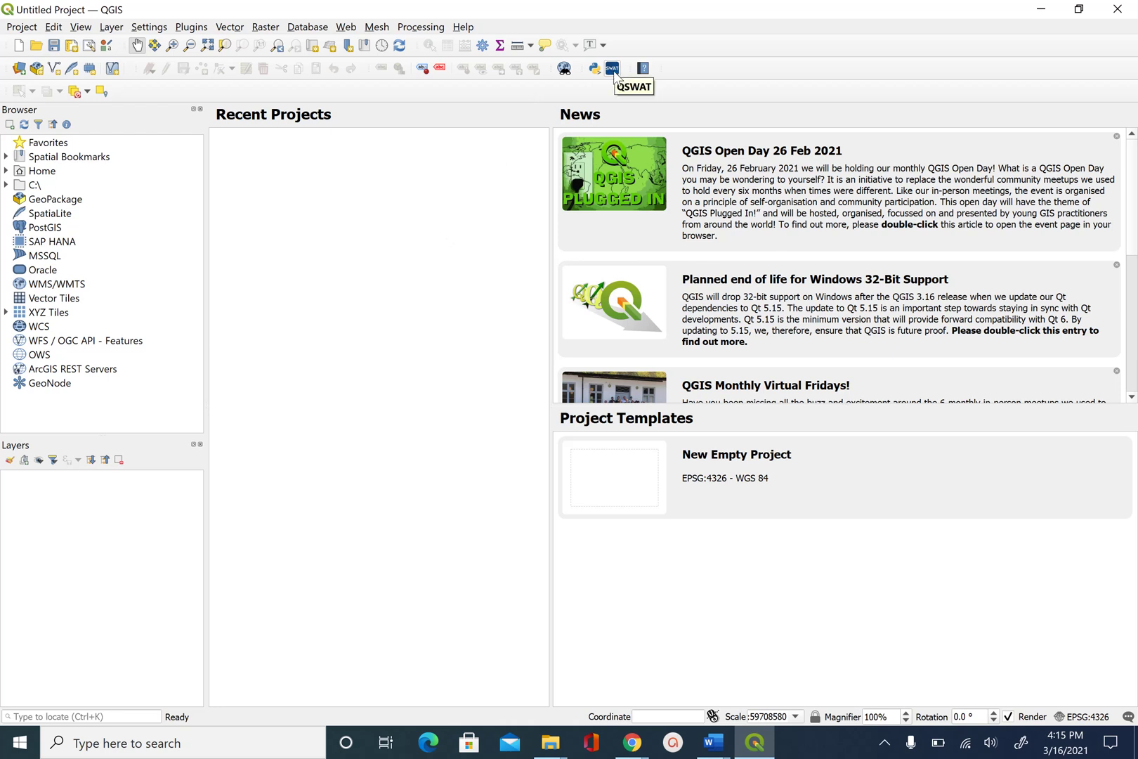
pyautogui.click(190, 28)
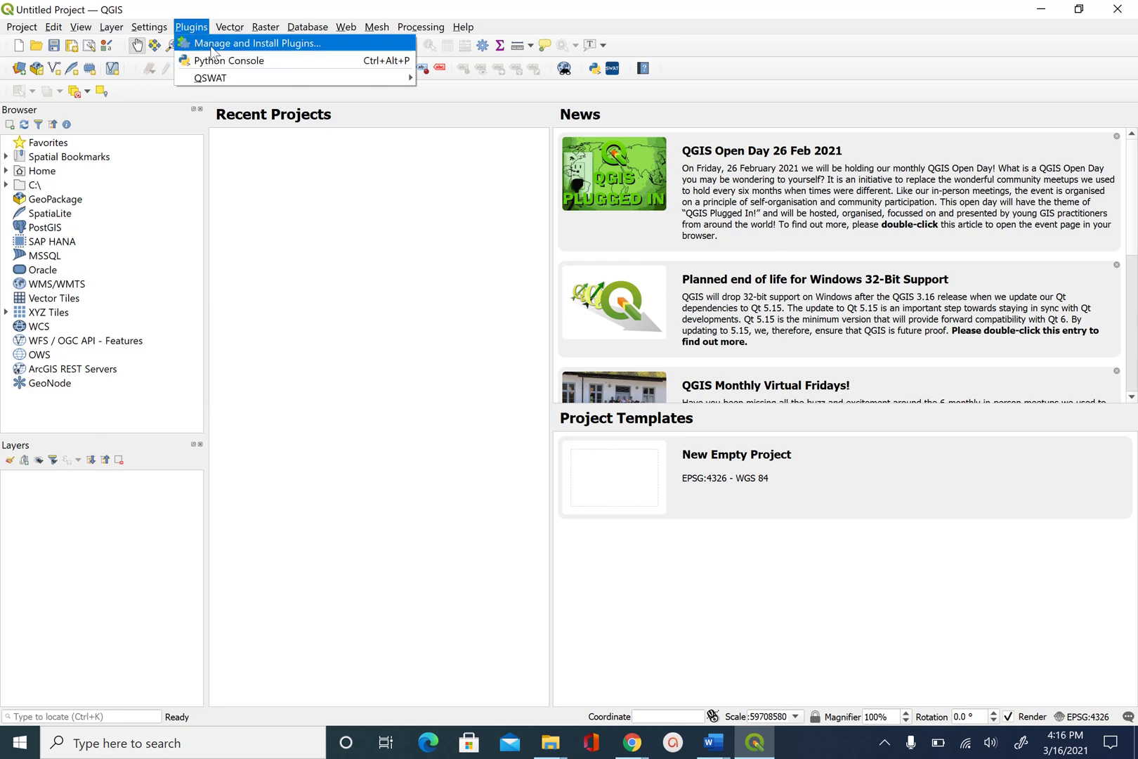
pyautogui.click(213, 44)
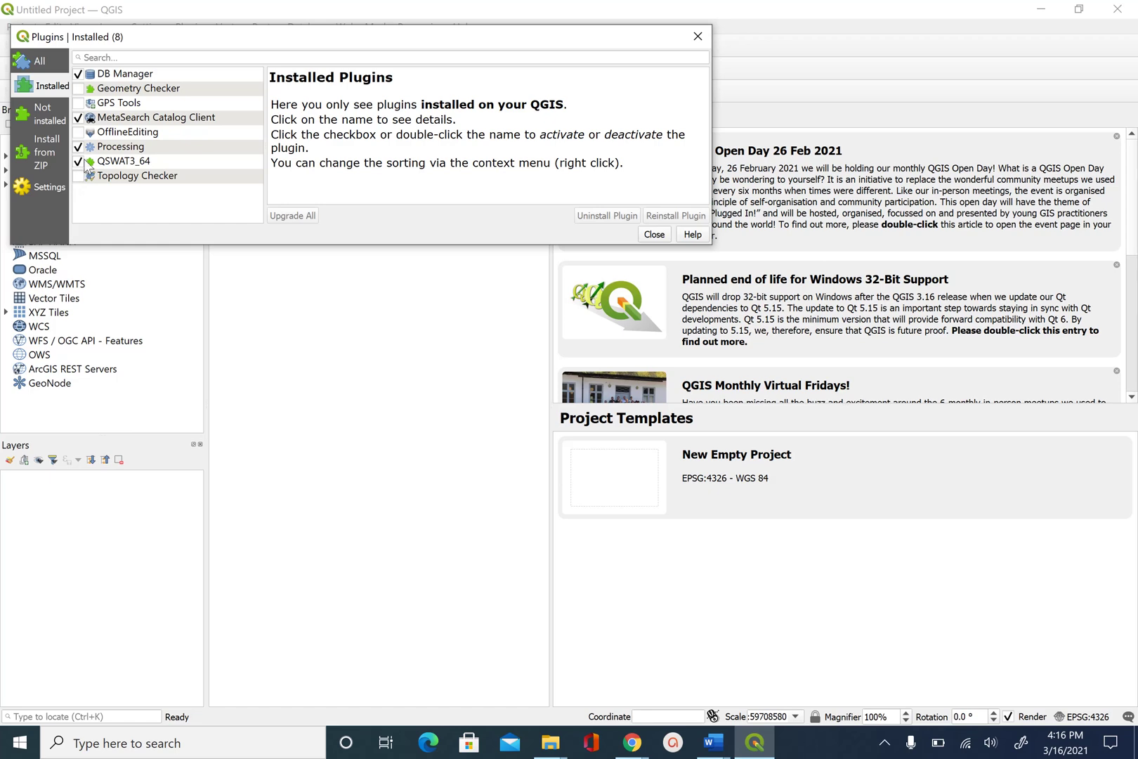
pyautogui.click(656, 235)
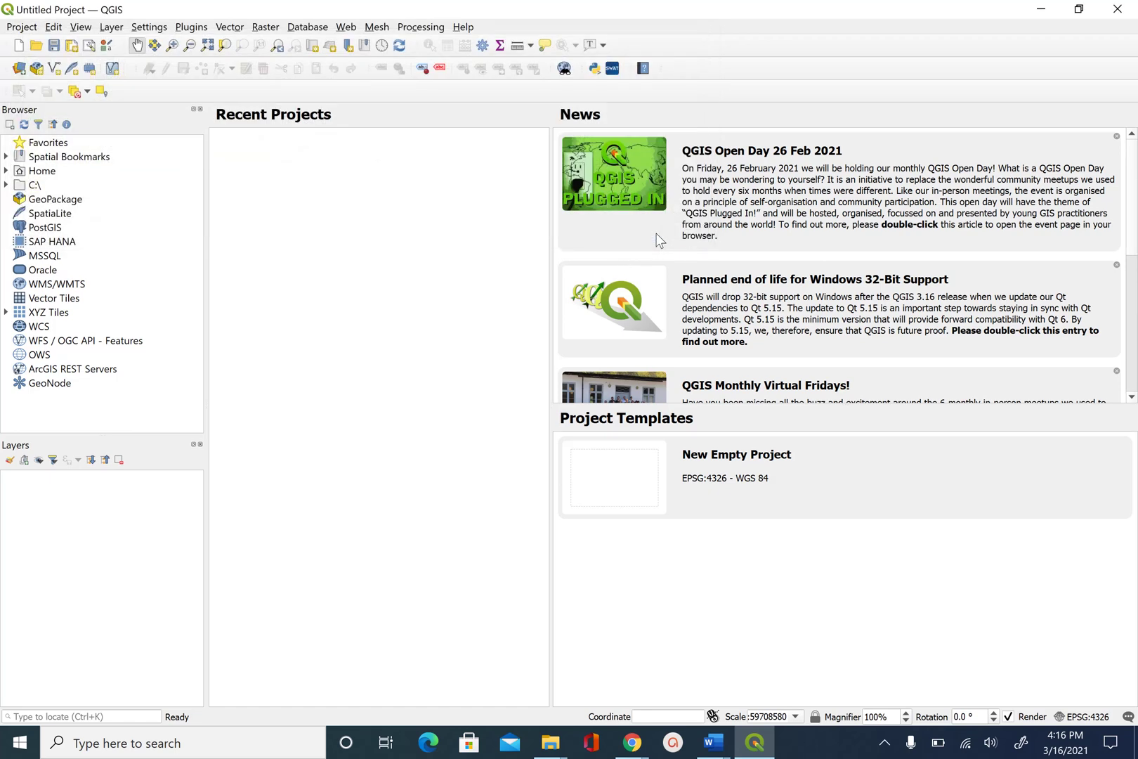
pyautogui.click(615, 73)
# Step: Add the cedar_dem, cedar_lu and cedar_soil rasters as layers, accepting the coordinate transformation
pyautogui.click(112, 28)
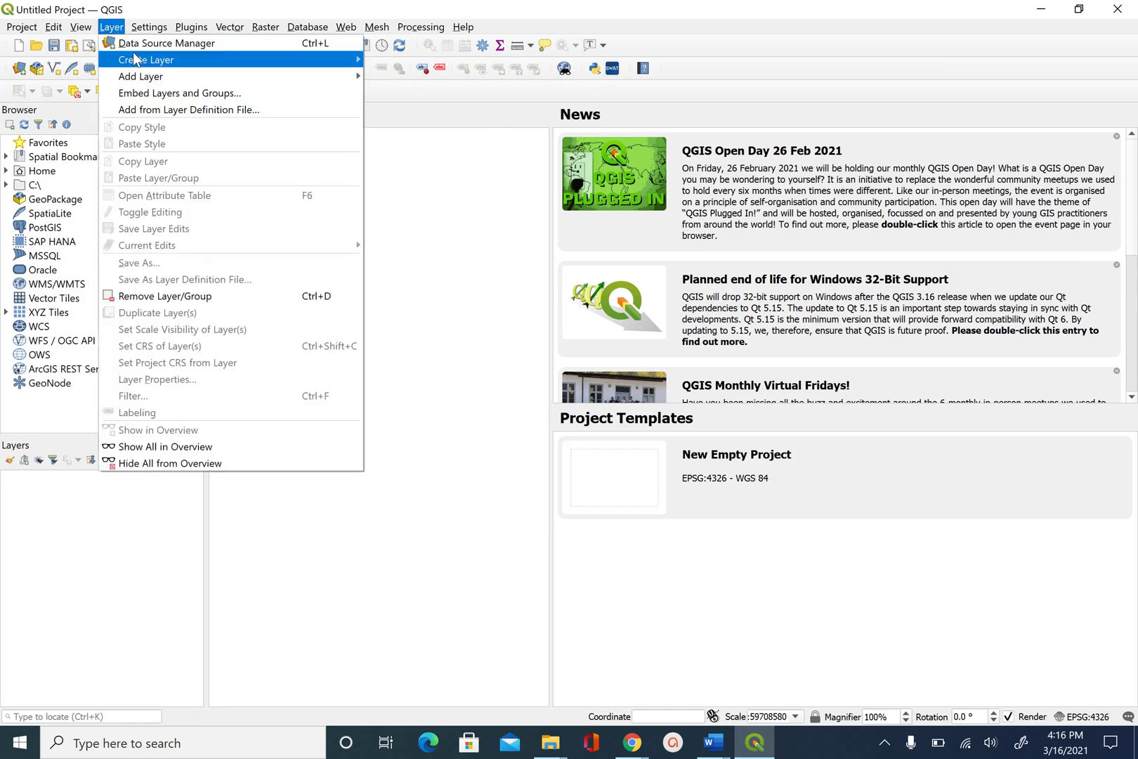
pyautogui.moveTo(148, 79)
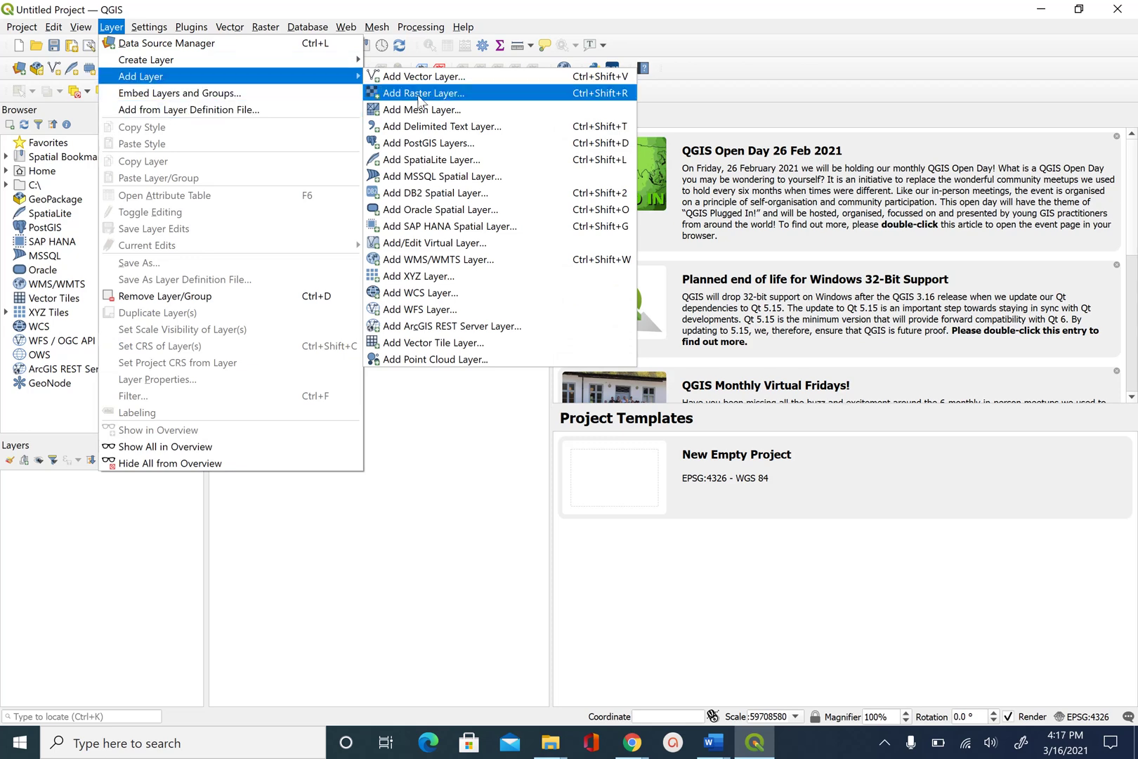
pyautogui.click(440, 97)
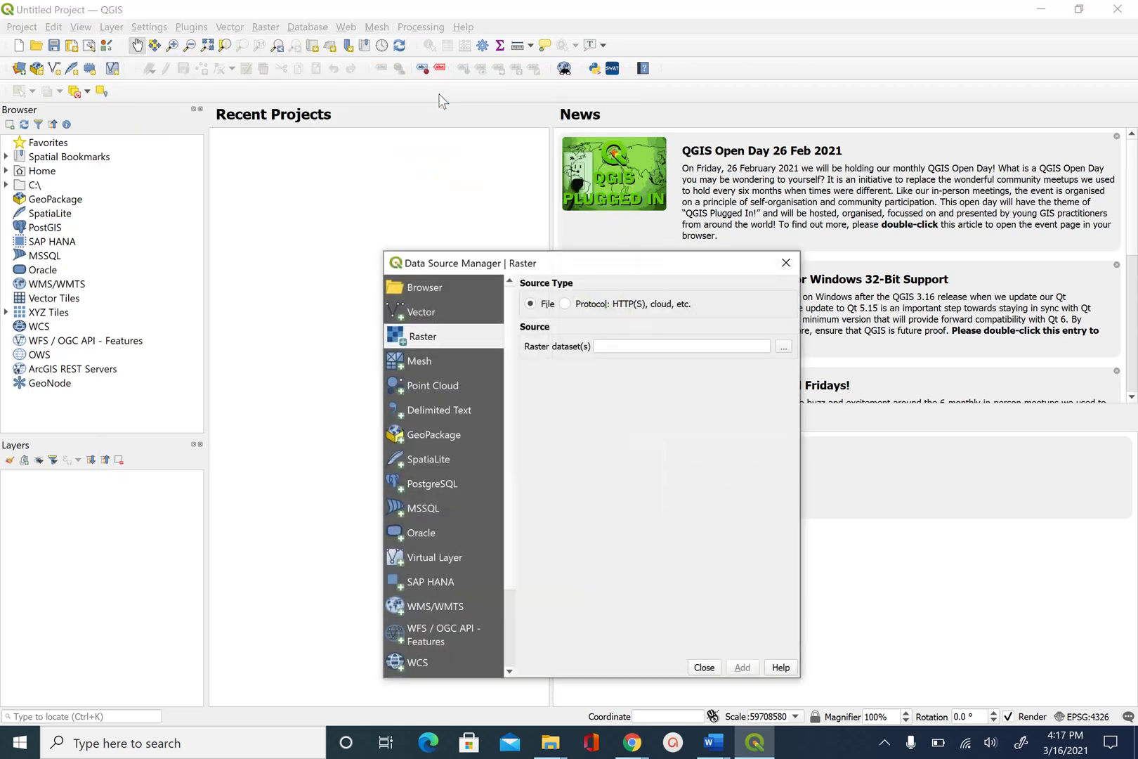
pyautogui.click(790, 349)
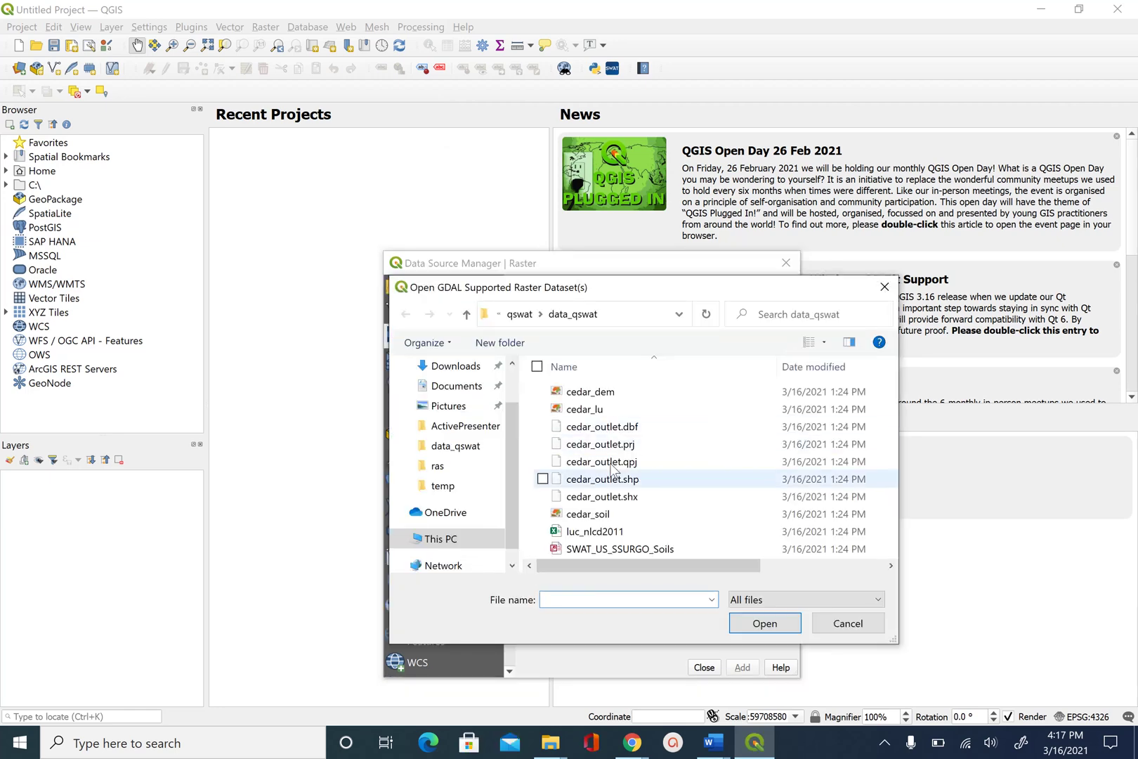
pyautogui.click(622, 396)
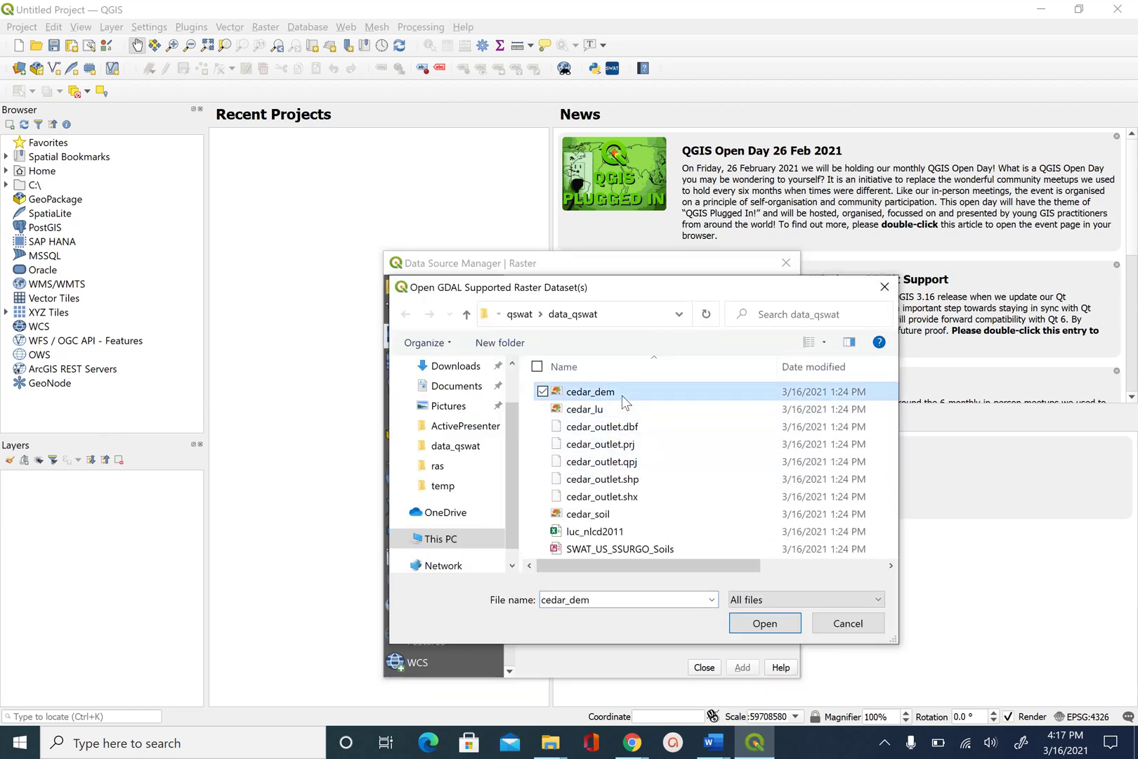
pyautogui.click(543, 410)
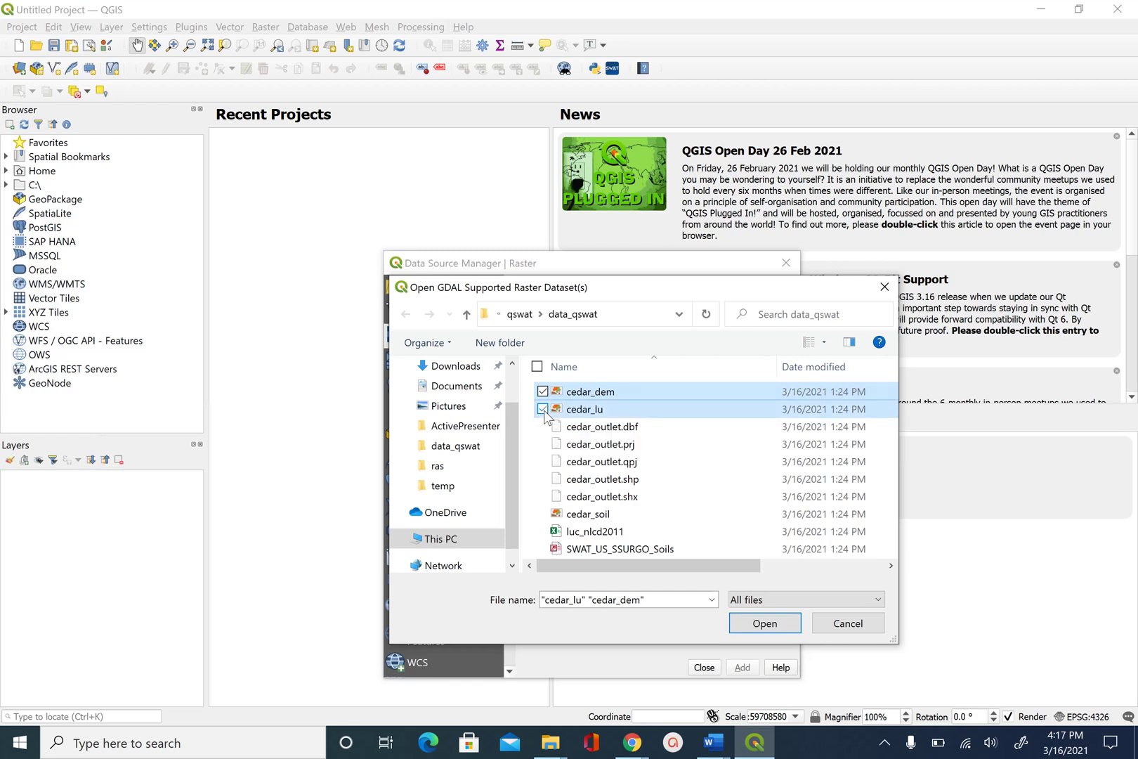
pyautogui.click(543, 515)
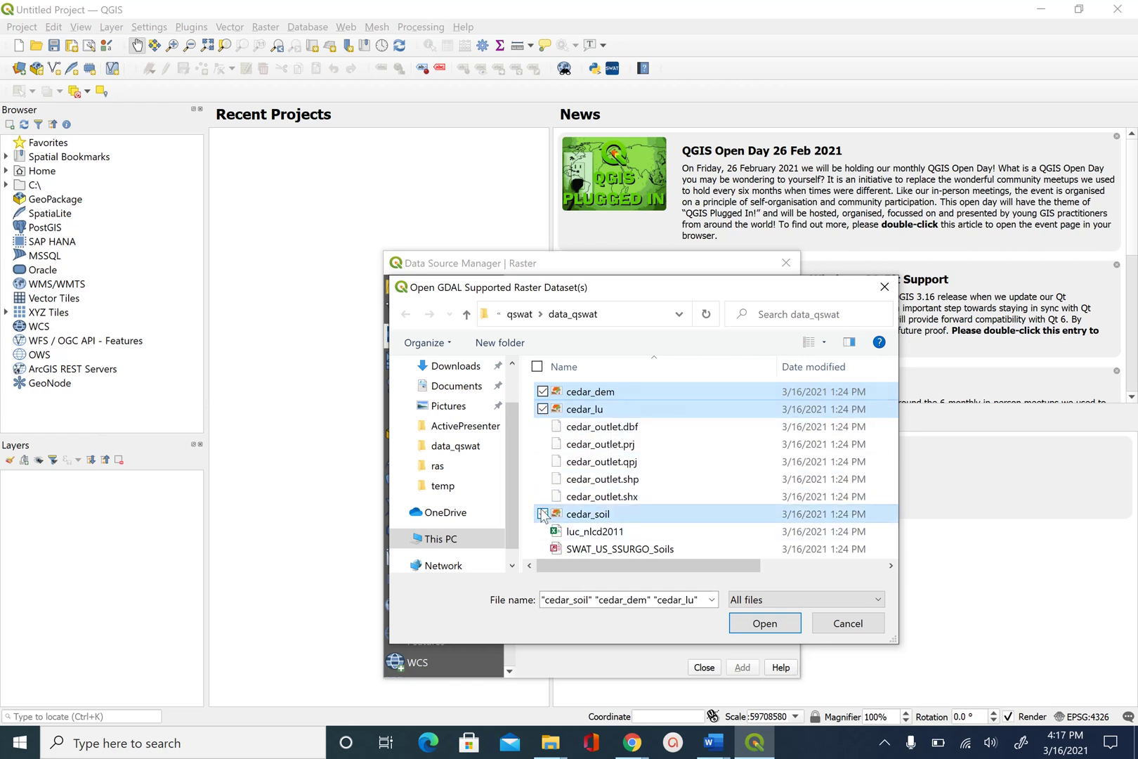
pyautogui.click(764, 623)
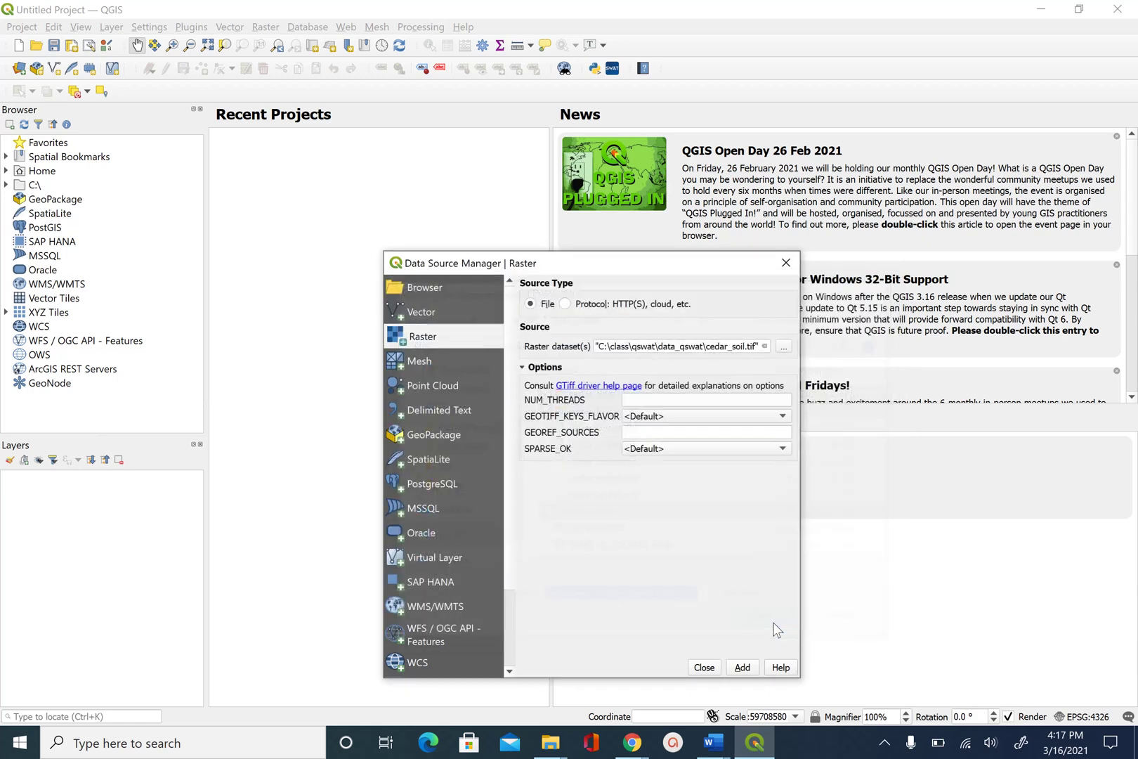
pyautogui.click(743, 668)
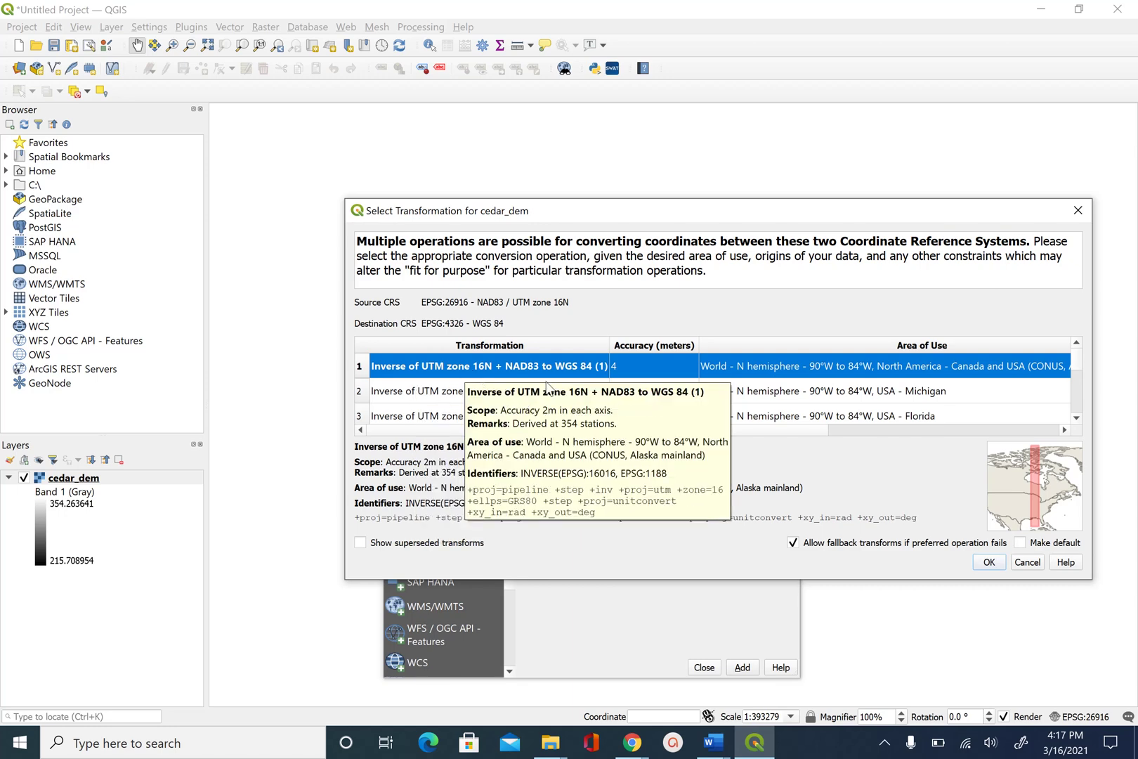
pyautogui.click(989, 562)
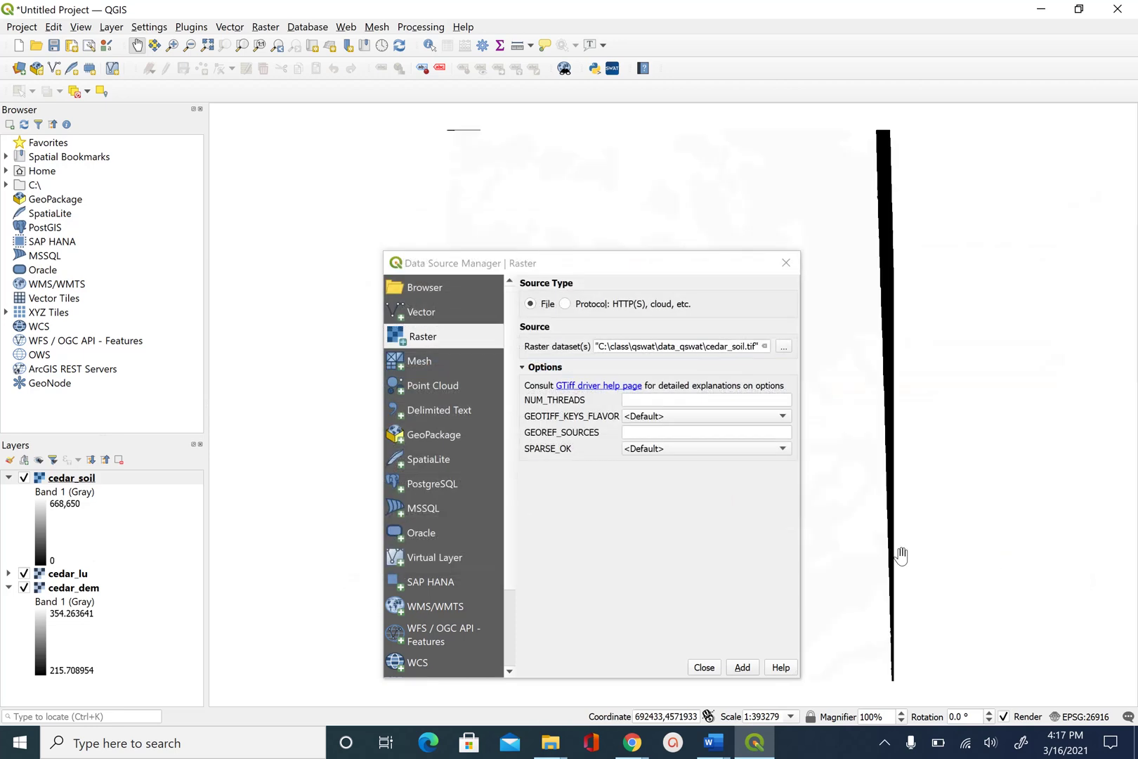
# Step: Add the cedar_outlet.shp shapefile as a vector layer
pyautogui.click(435, 320)
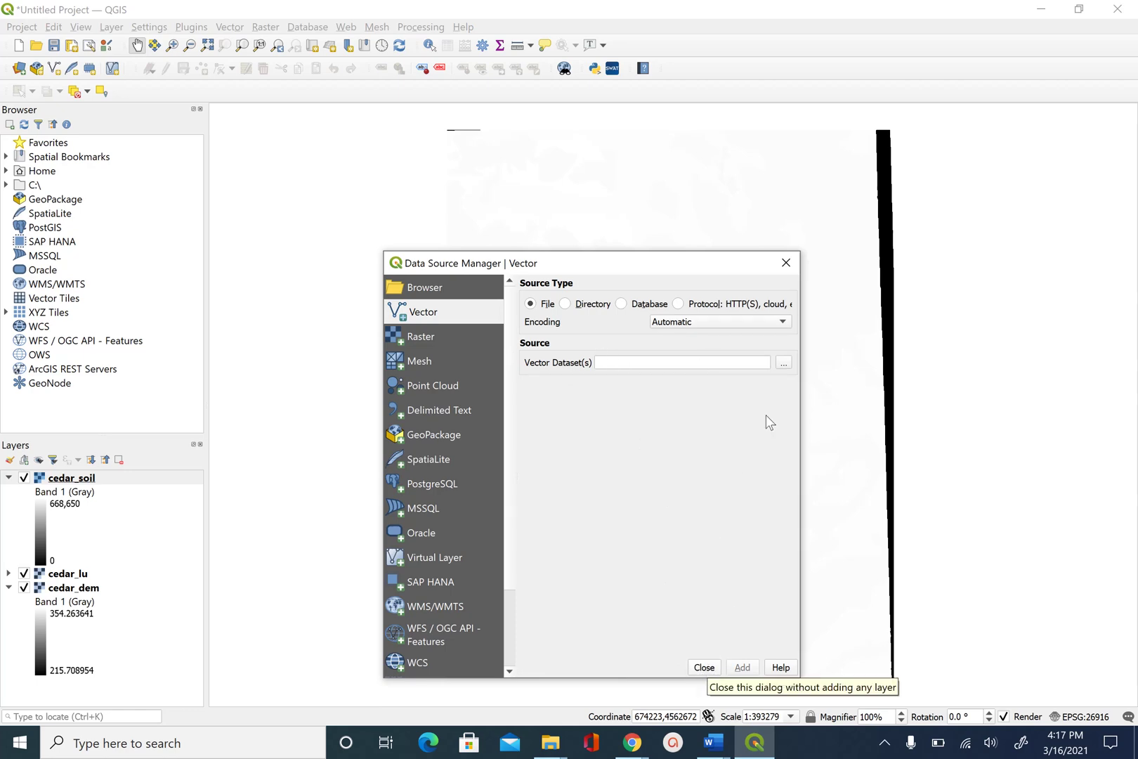
pyautogui.click(784, 362)
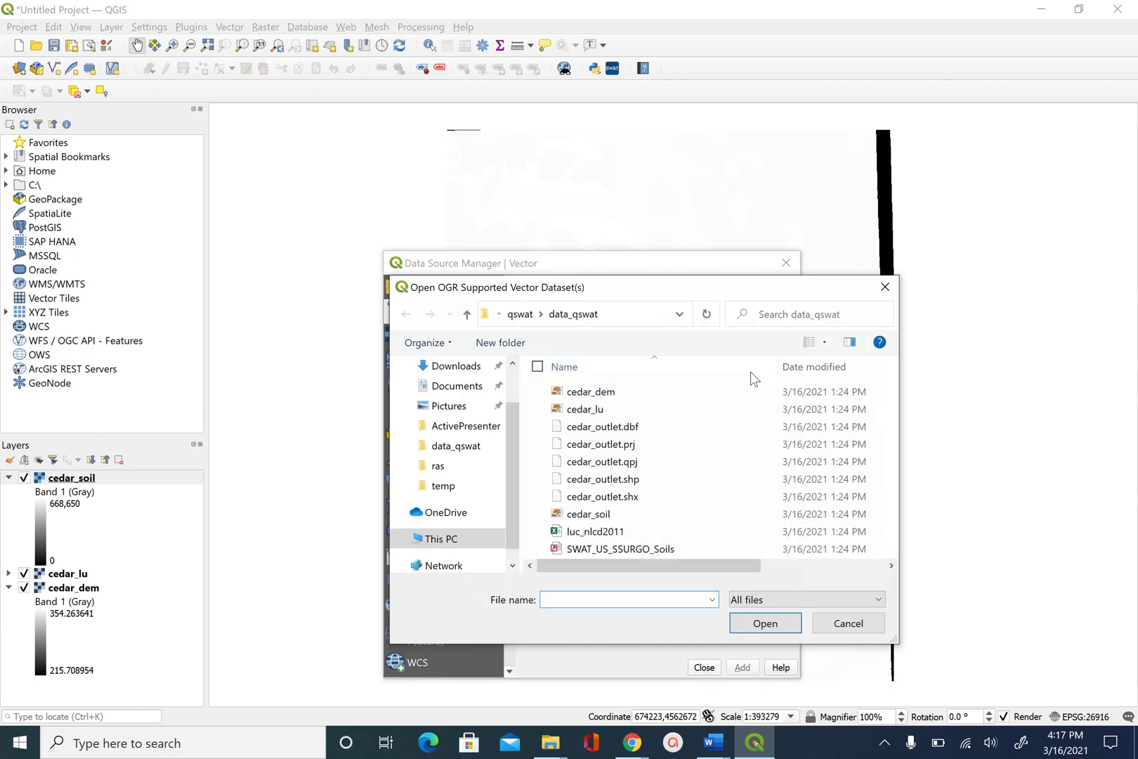
pyautogui.click(633, 479)
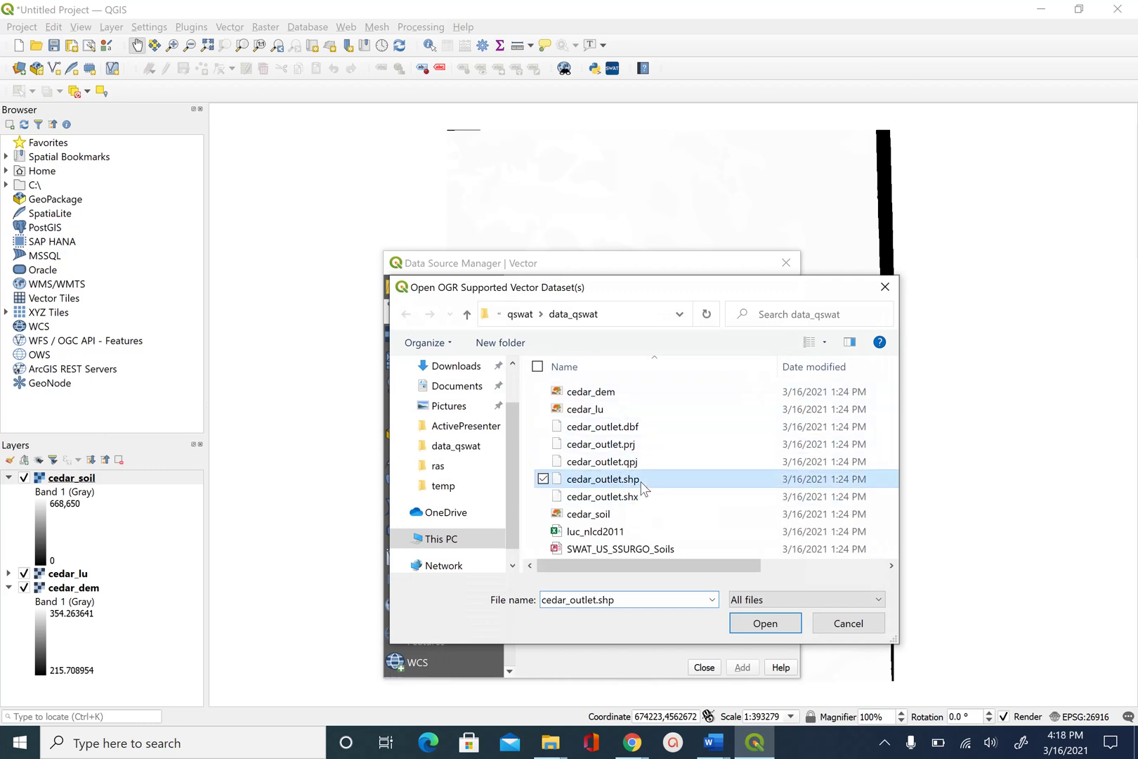
pyautogui.click(765, 623)
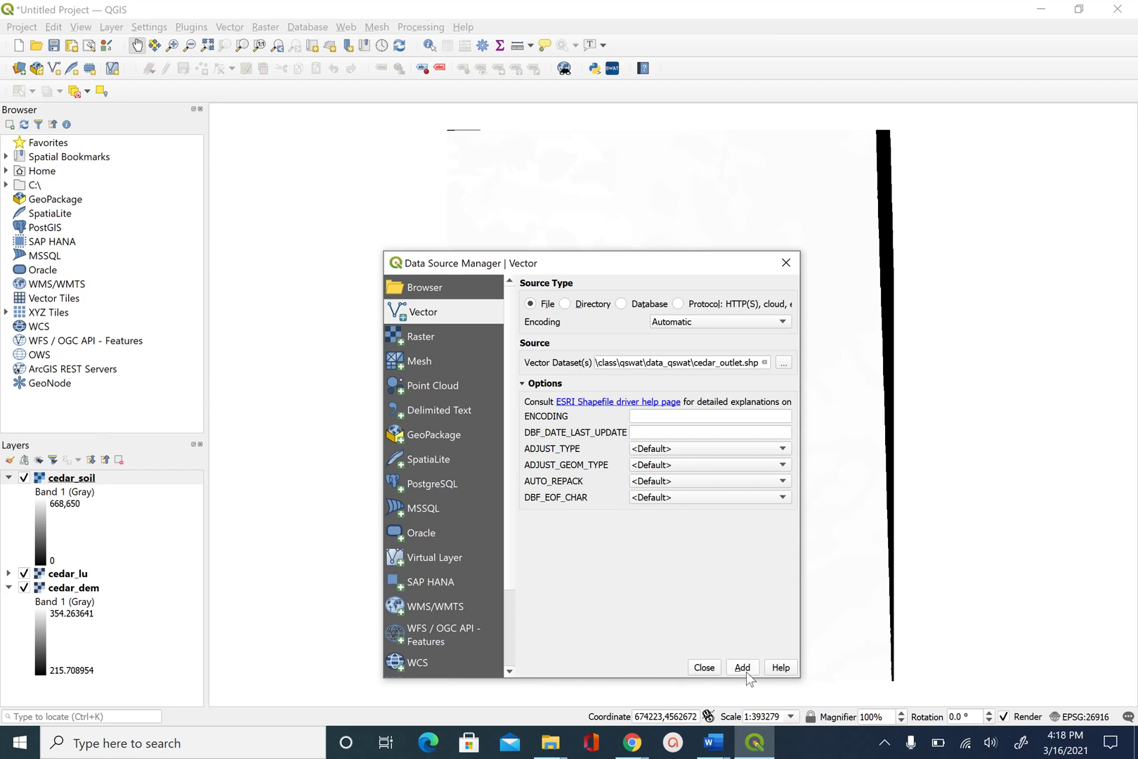
pyautogui.click(743, 667)
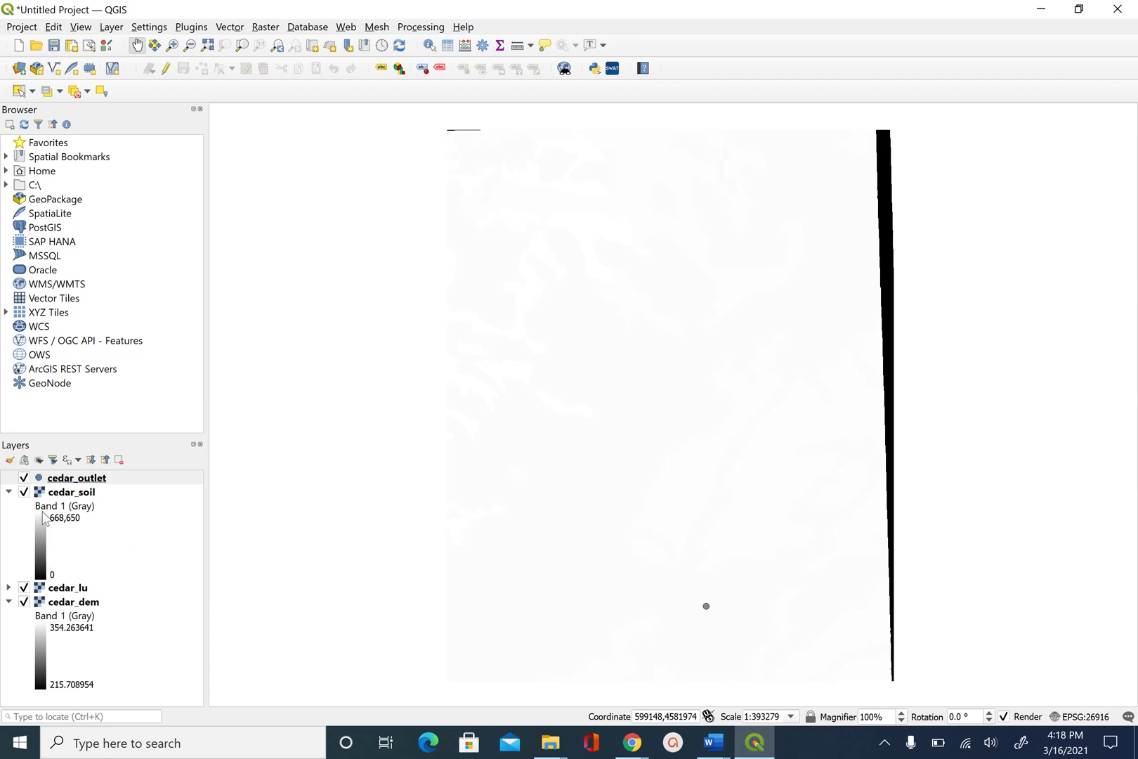
# Step: Hide the cedar_soil and cedar_lu layers to show cedar_dem, and launch the QSWAT3 plugin
pyautogui.click(25, 494)
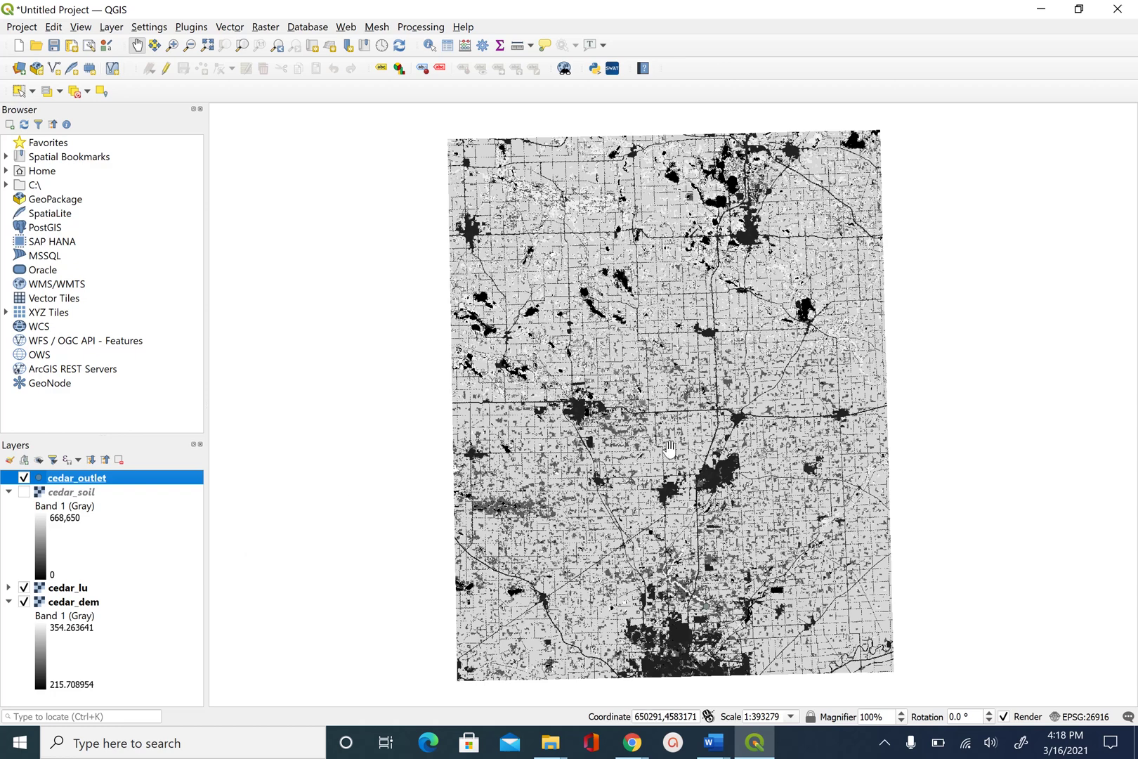
pyautogui.click(24, 588)
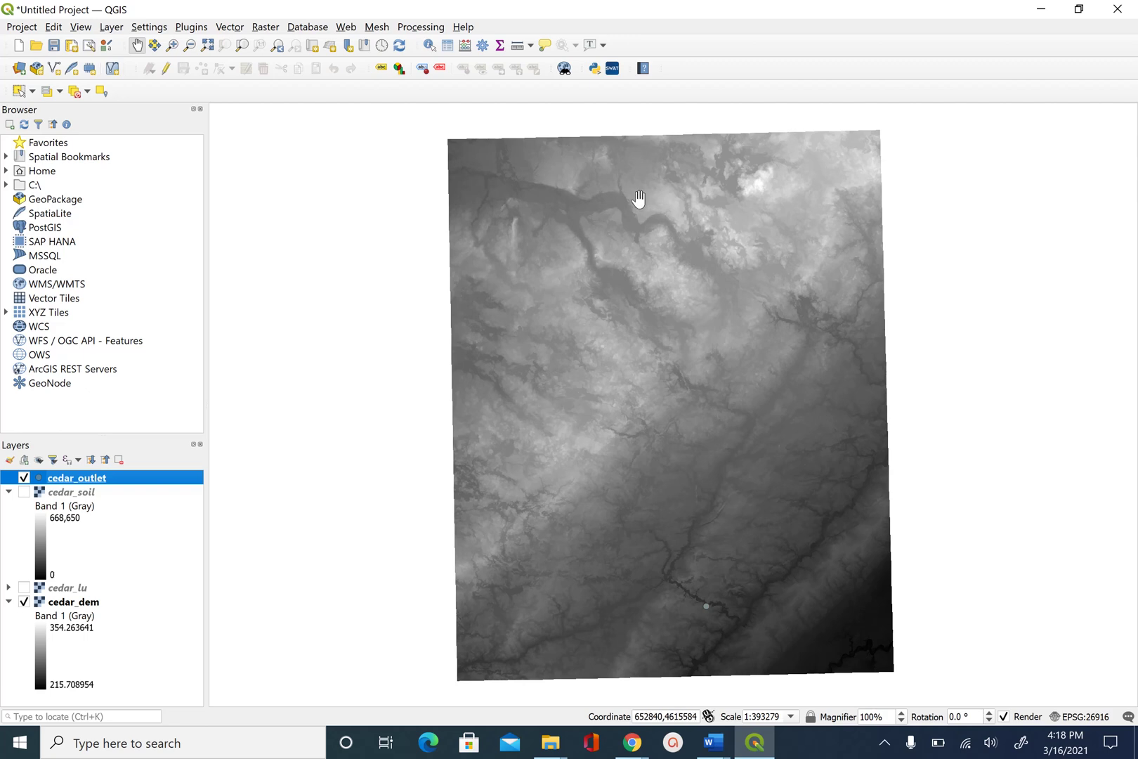
pyautogui.click(613, 71)
# Step: Create a new QSWAT3 project saved as cedar_swat, discarding the untitled project
pyautogui.moveTo(152, 33); pyautogui.dragTo(587, 265)
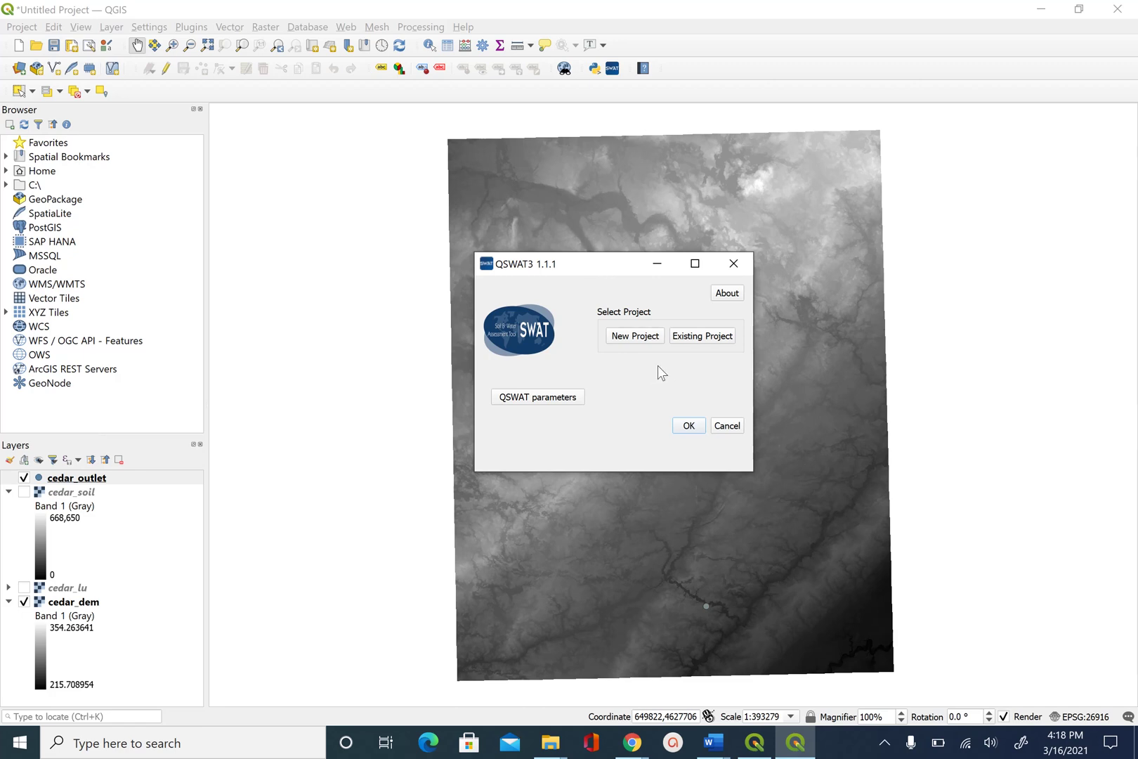
pyautogui.click(636, 336)
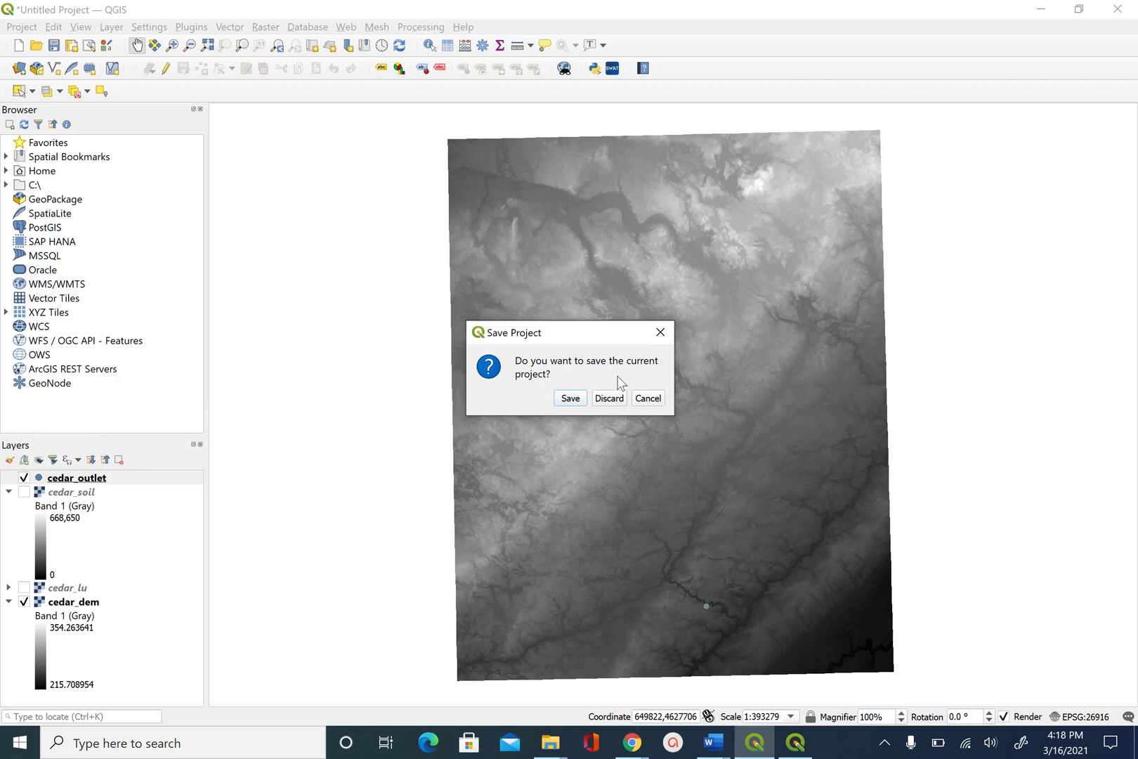
pyautogui.click(609, 398)
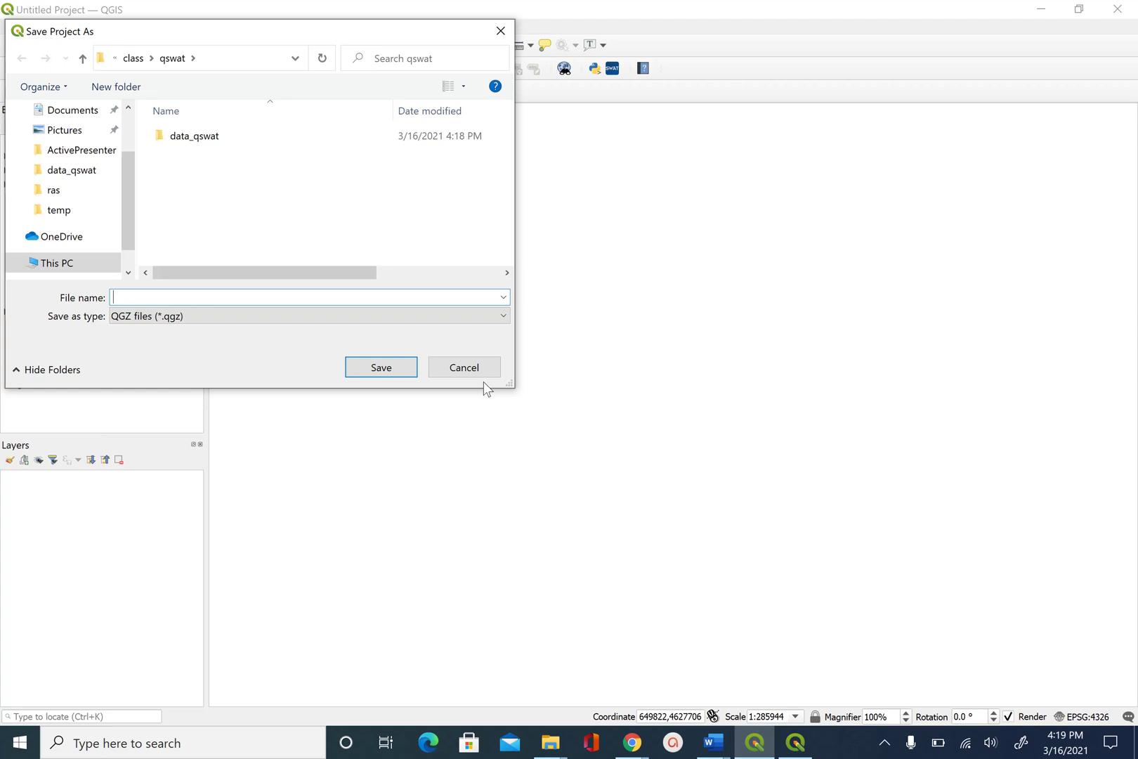
pyautogui.write('cedar_swat')
pyautogui.click(381, 368)
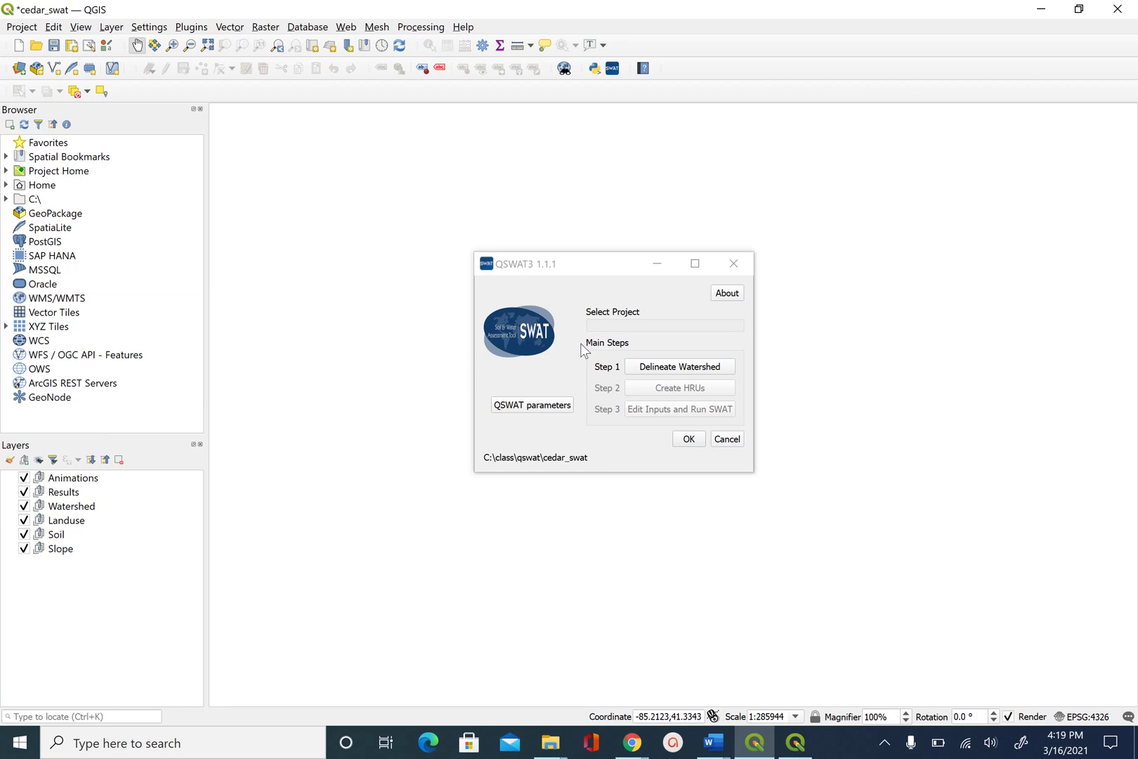
# Step: Go back to the qswat folder in File Explorer and open the cedar_swat project folder
pyautogui.click(552, 746)
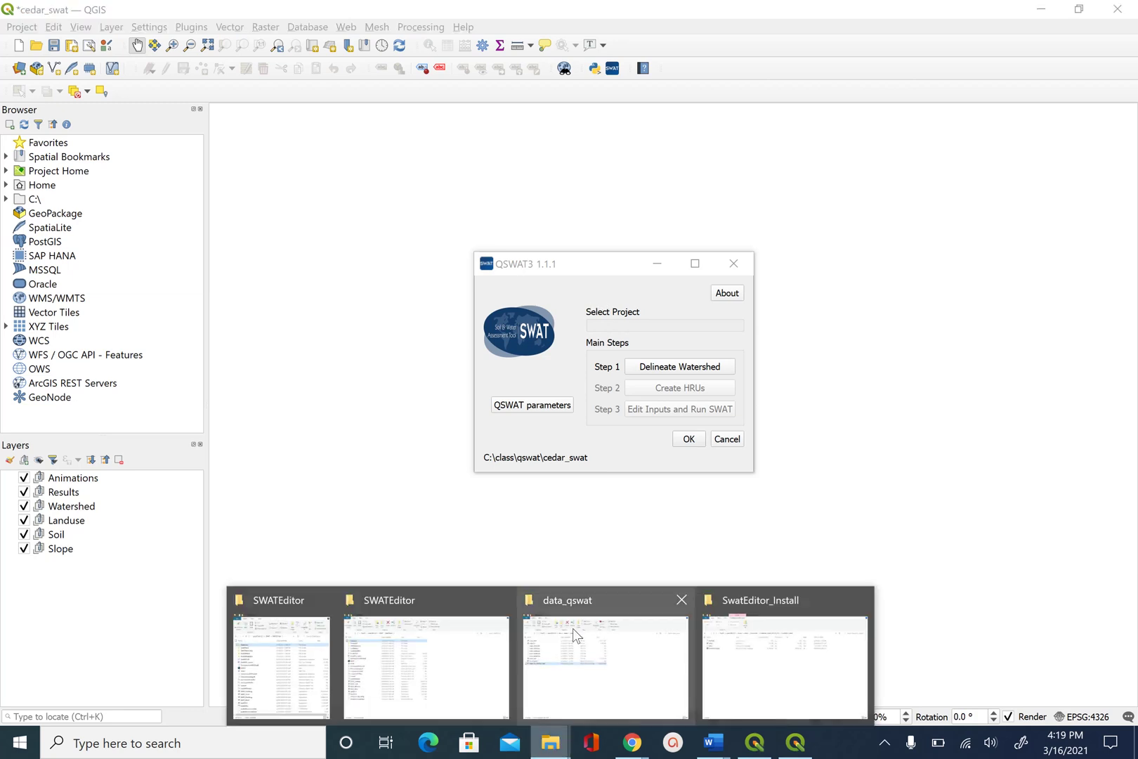
pyautogui.click(588, 596)
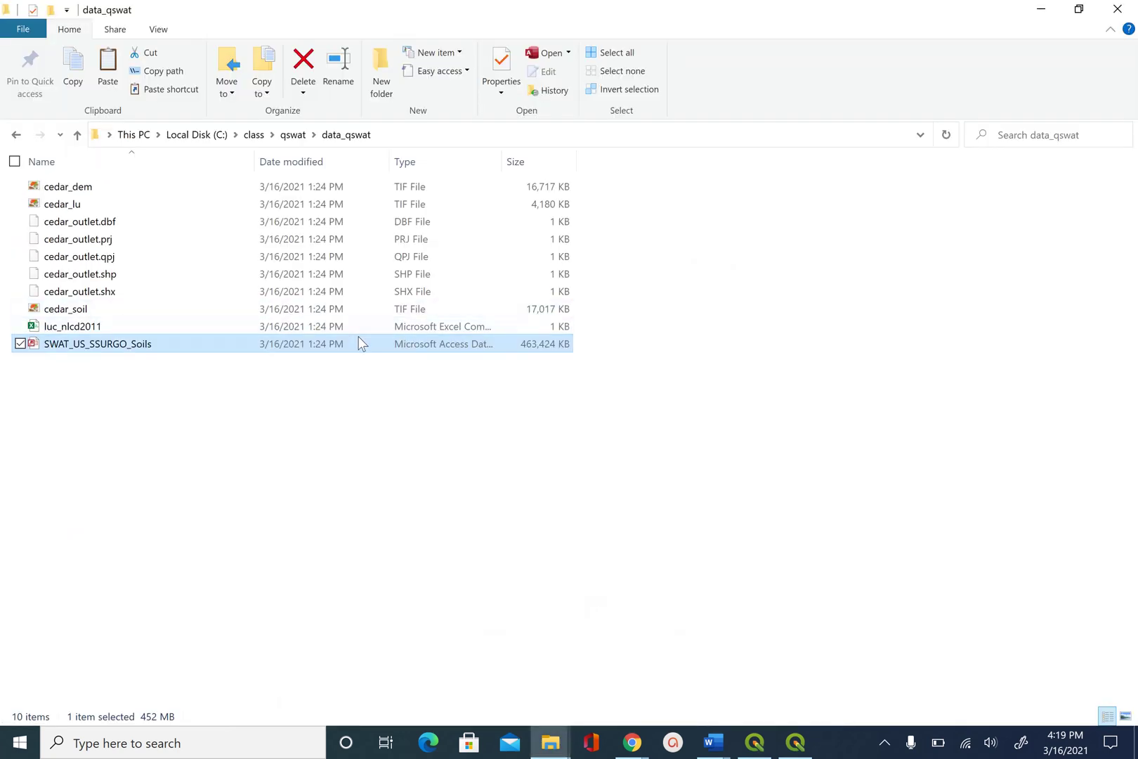
pyautogui.click(17, 136)
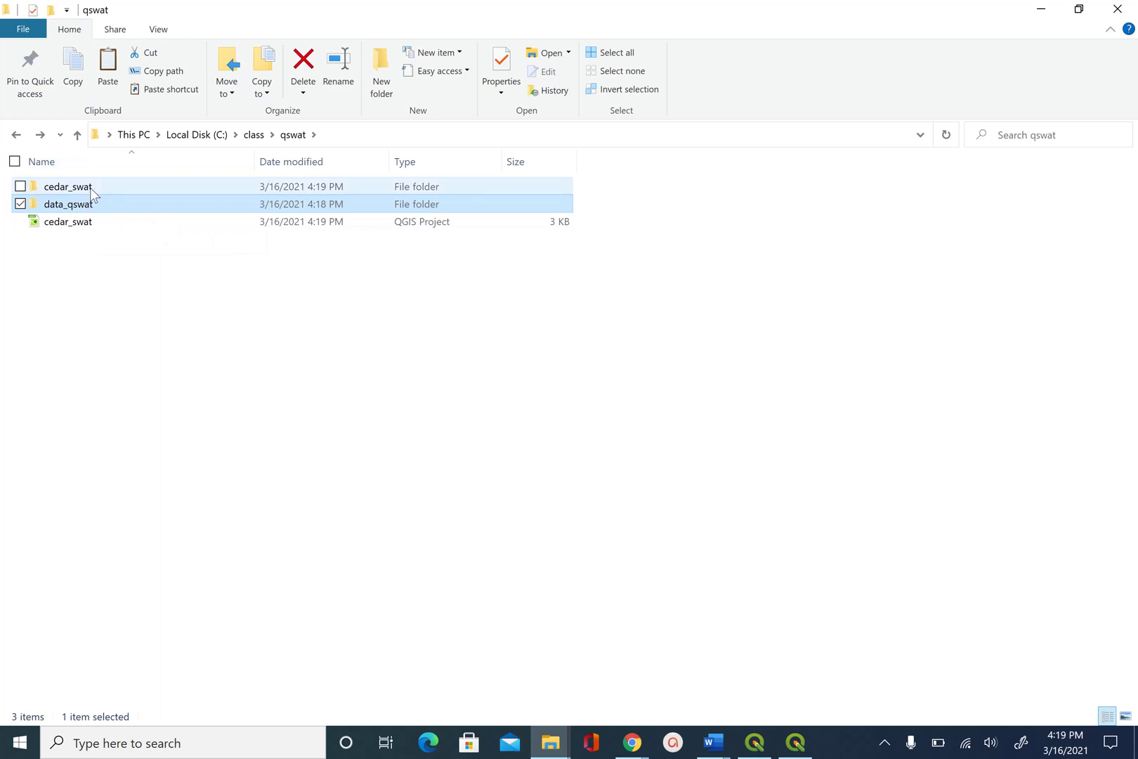
pyautogui.click(77, 230)
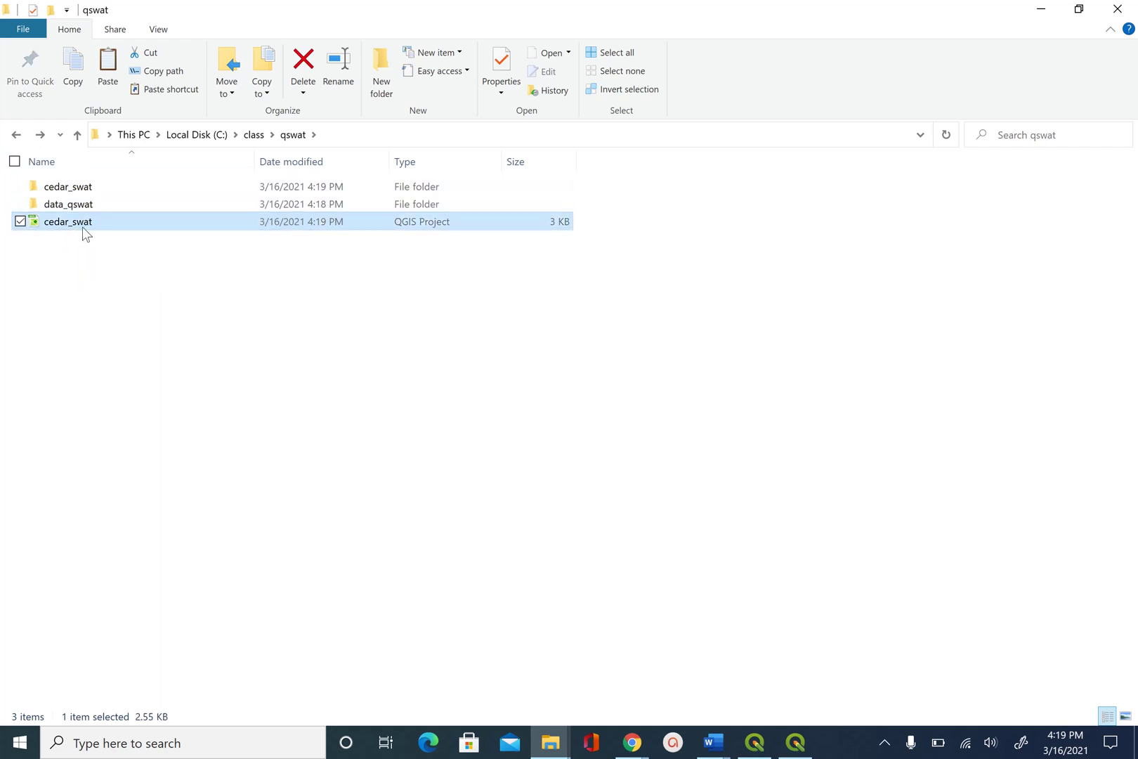
pyautogui.doubleClick(87, 192)
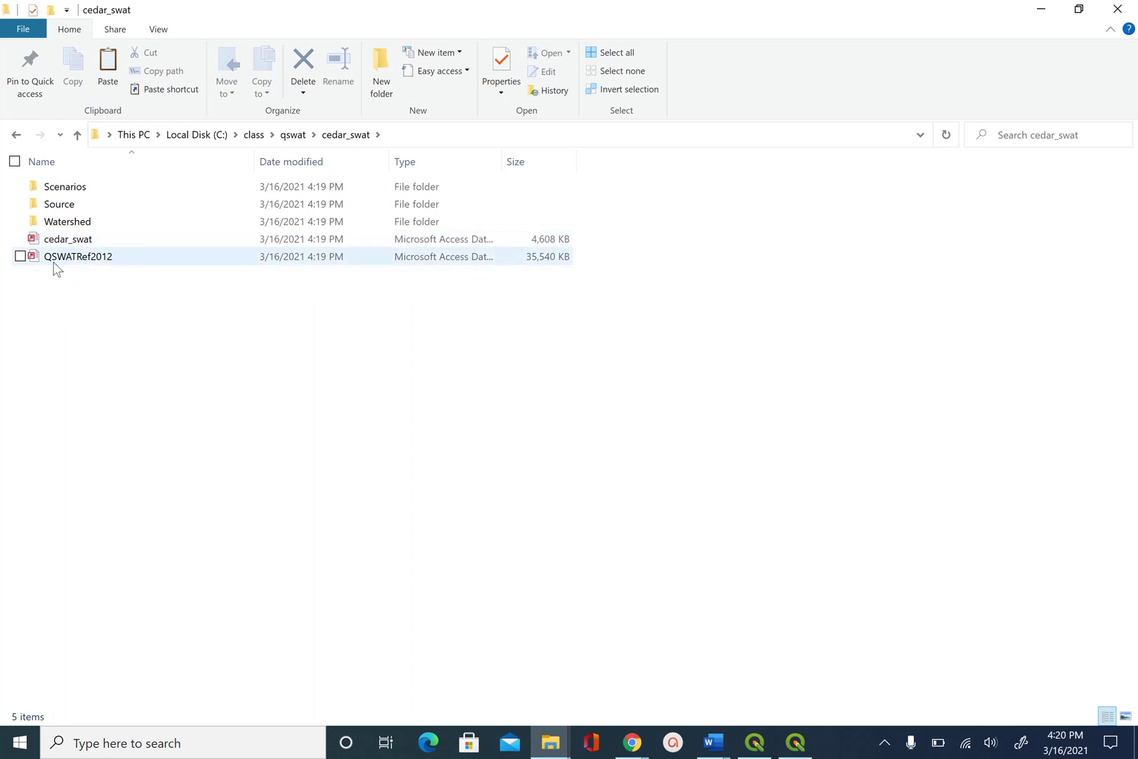
# Step: Open the Watershed folder inside cedar_swat to see Grid, Shapes, Tables, temp and Text
pyautogui.moveTo(57, 269)
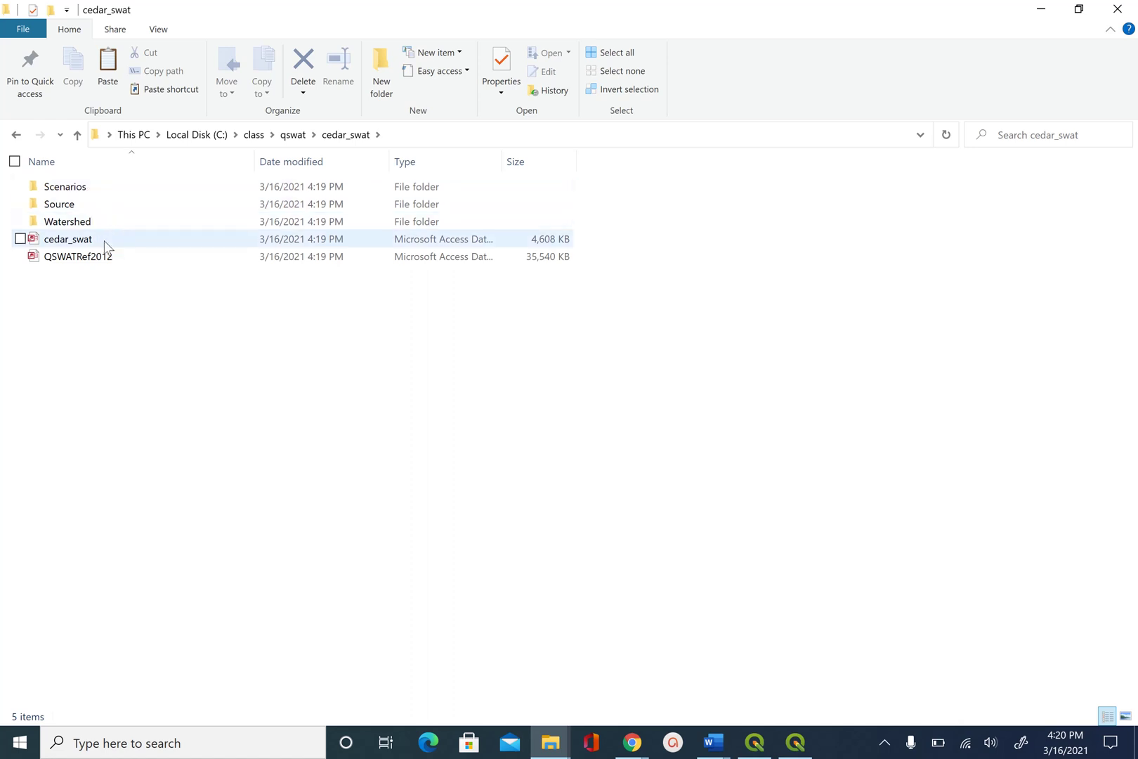
pyautogui.doubleClick(97, 219)
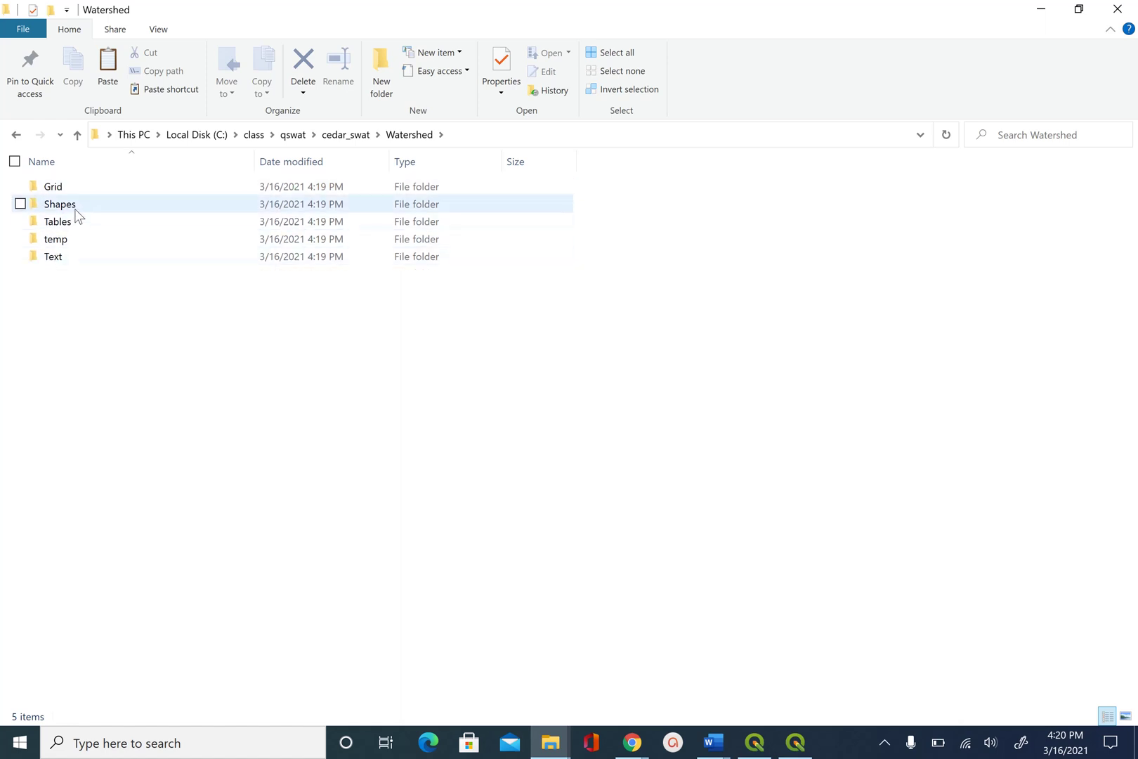
# Step: Check that the Shapes folder is empty, then go back into the cedar_swat project folder
pyautogui.doubleClick(60, 203)
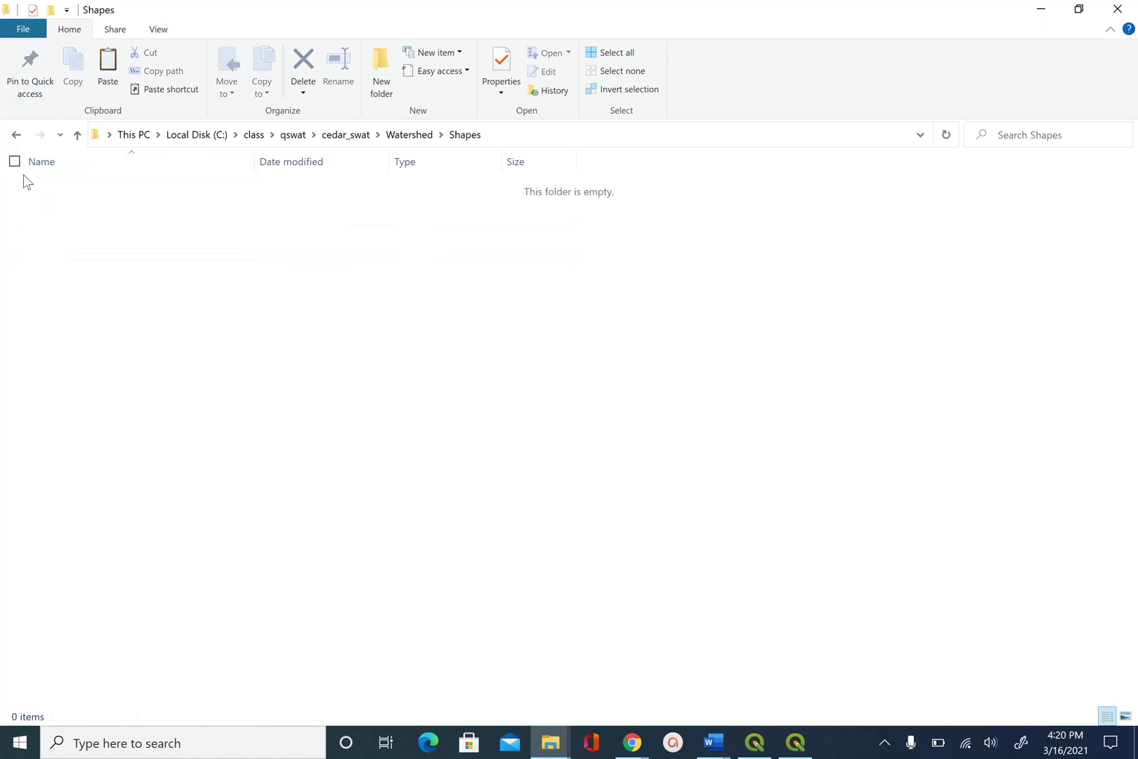
pyautogui.click(16, 134)
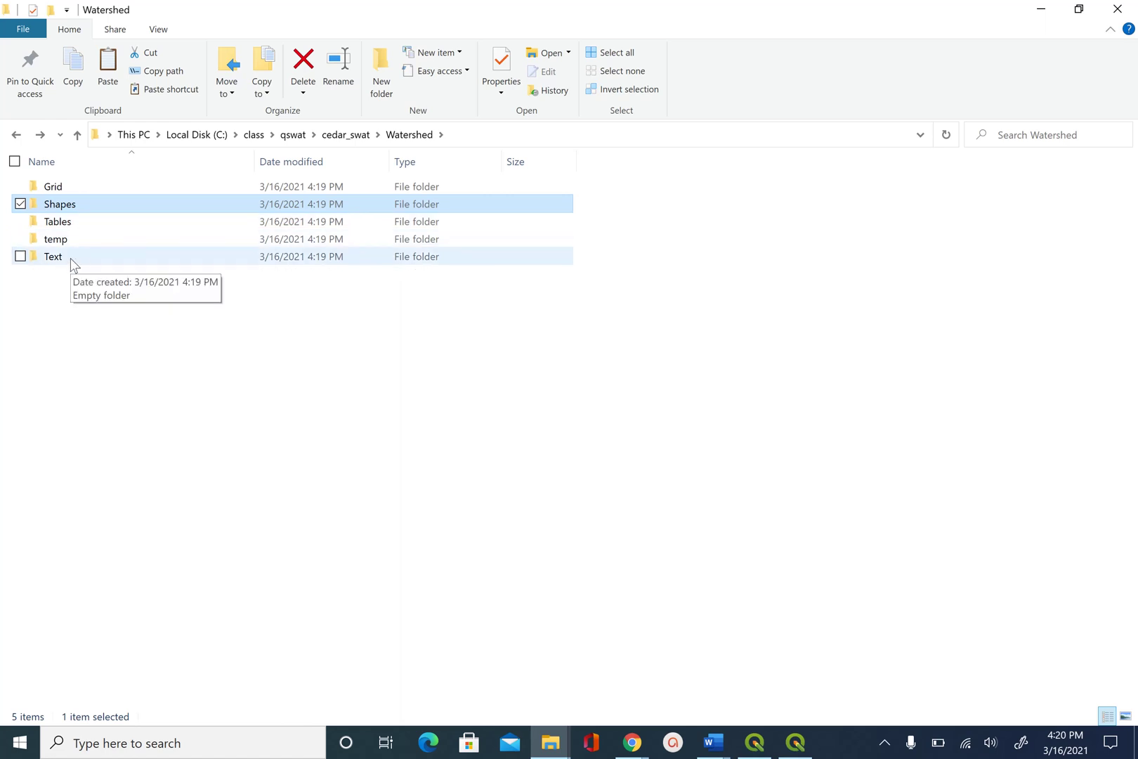
pyautogui.click(16, 135)
pyautogui.click(17, 135)
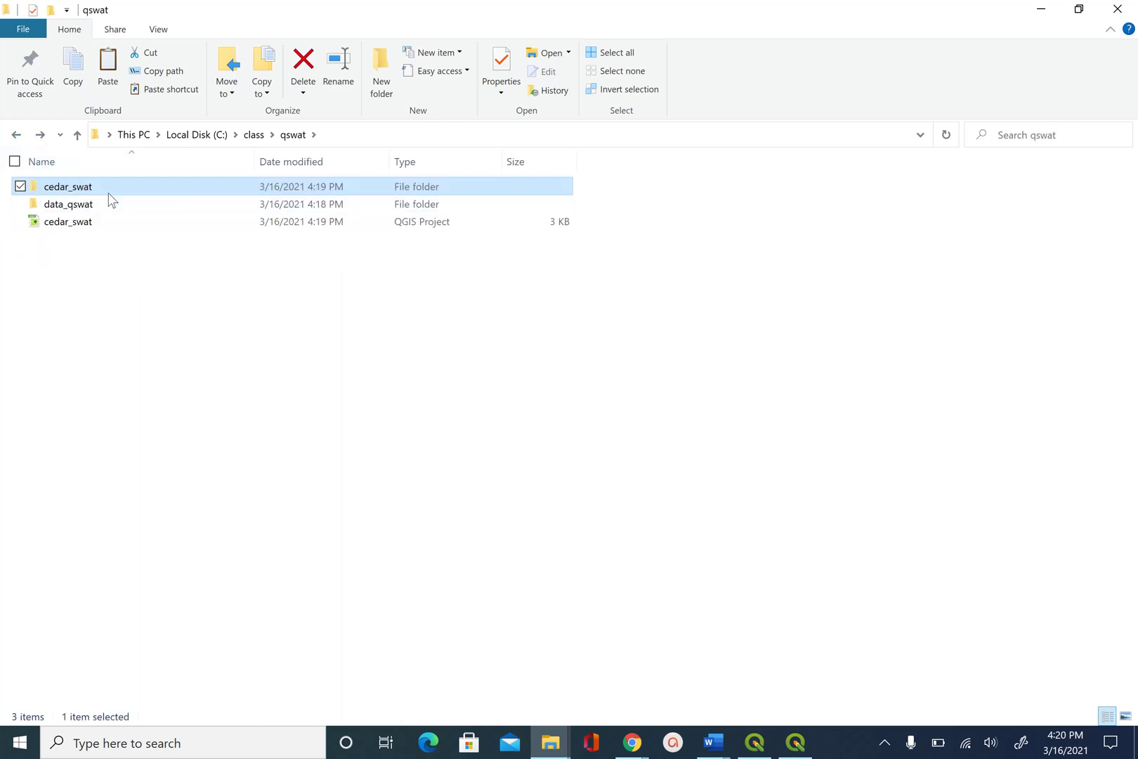
pyautogui.moveTo(109, 198)
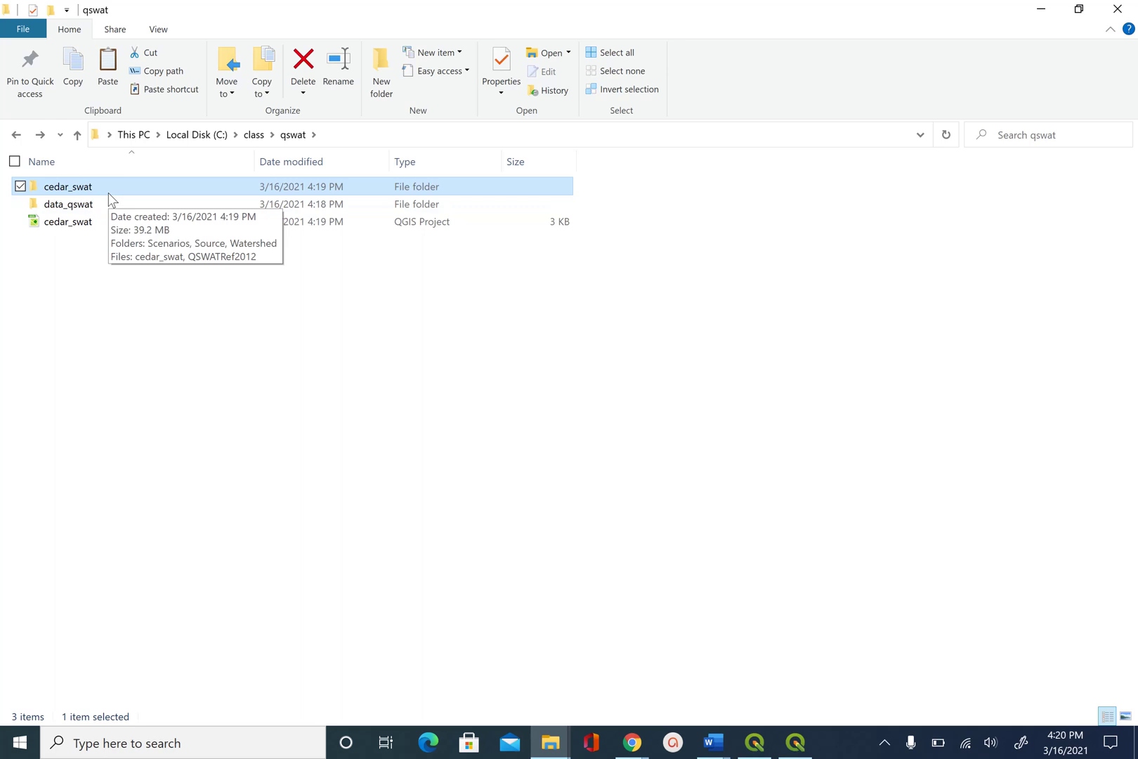
pyautogui.doubleClick(108, 193)
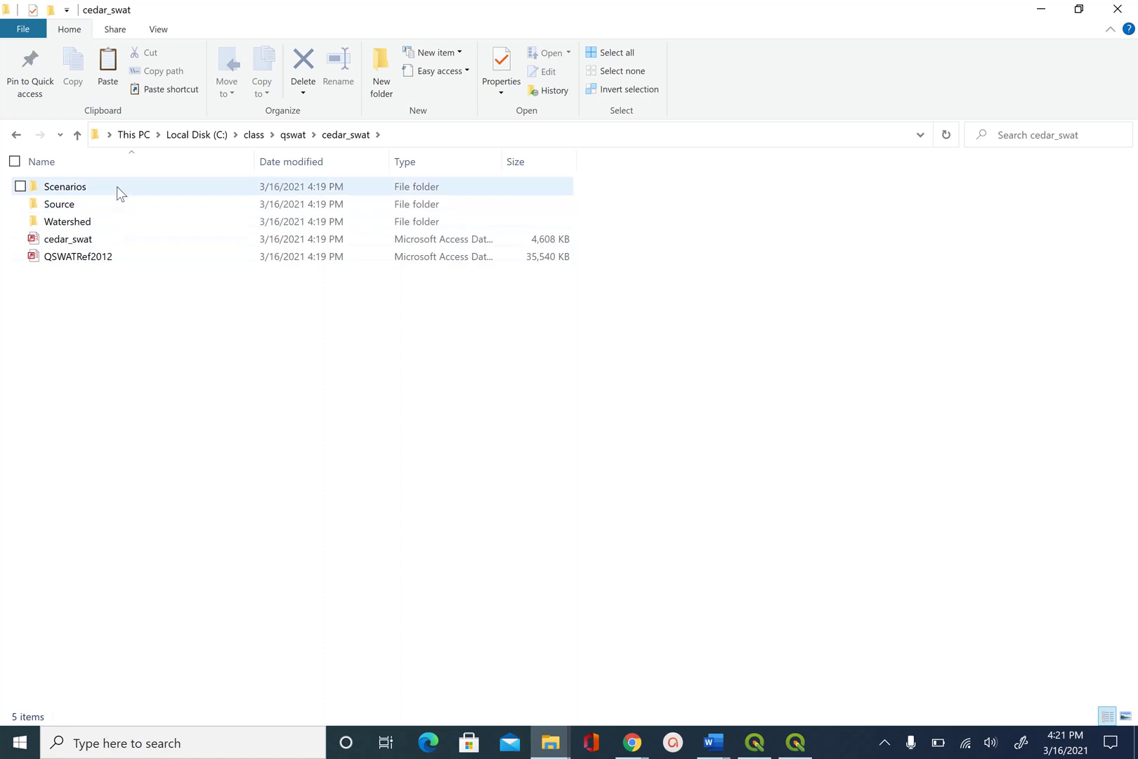
pyautogui.moveTo(117, 186)
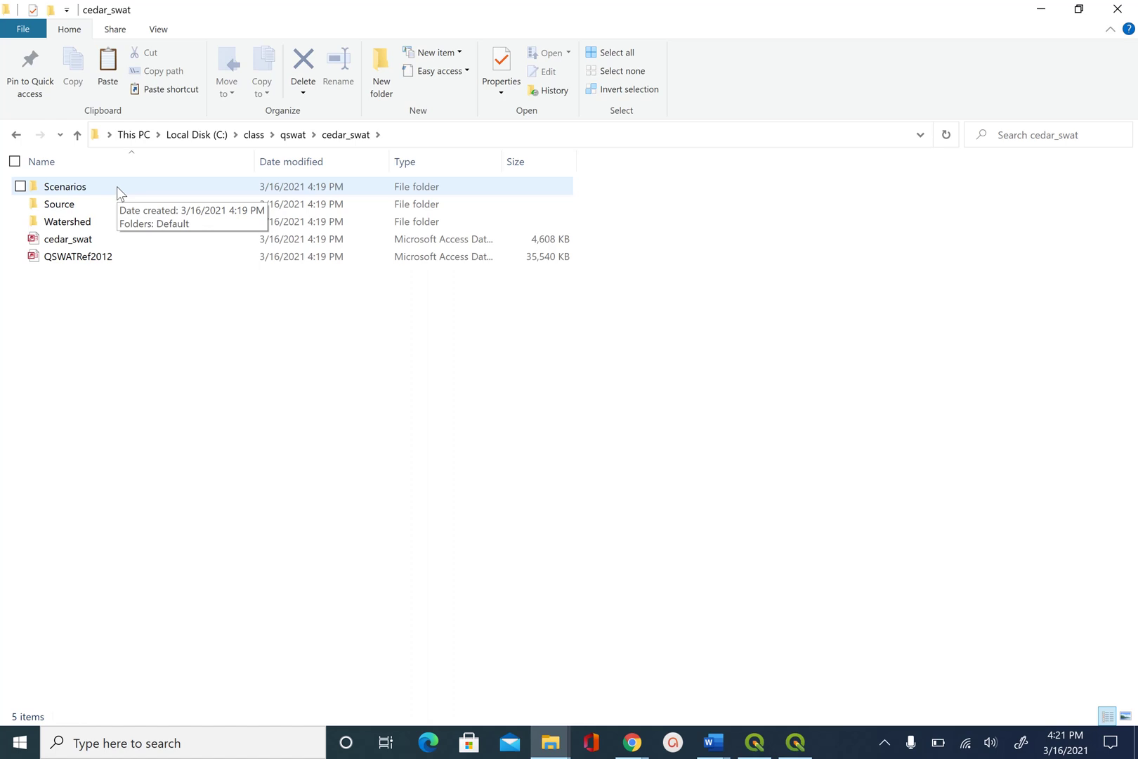
# Step: Minimize File Explorer to bring QGIS and the QSWAT3 window back to the front
pyautogui.click(1047, 10)
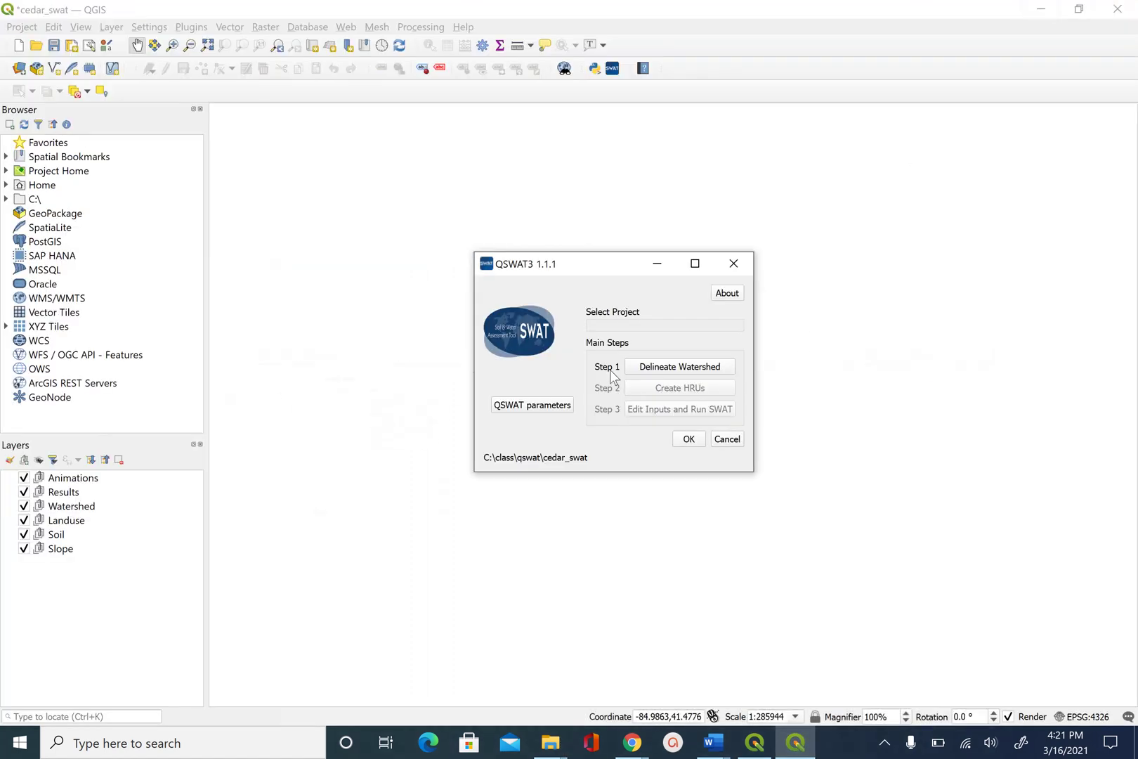